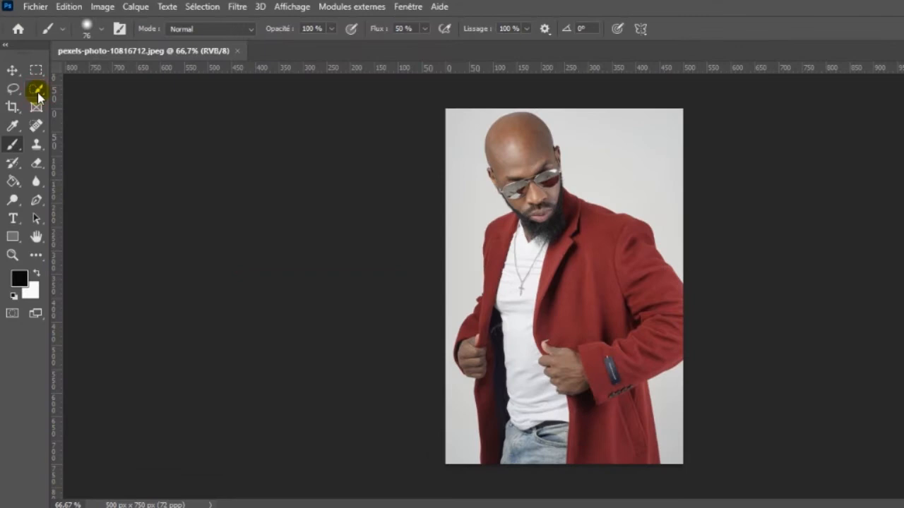
Select the man in the red coat as the subject and add a layer mask that hides the background.
{"action": "left_click", "coordinate": [480, 28]}
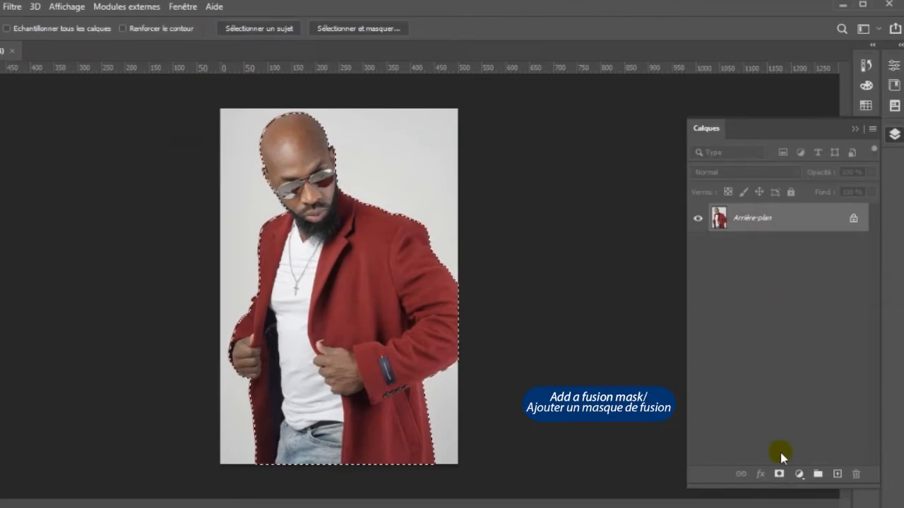
{"action": "left_click", "coordinate": [780, 474]}
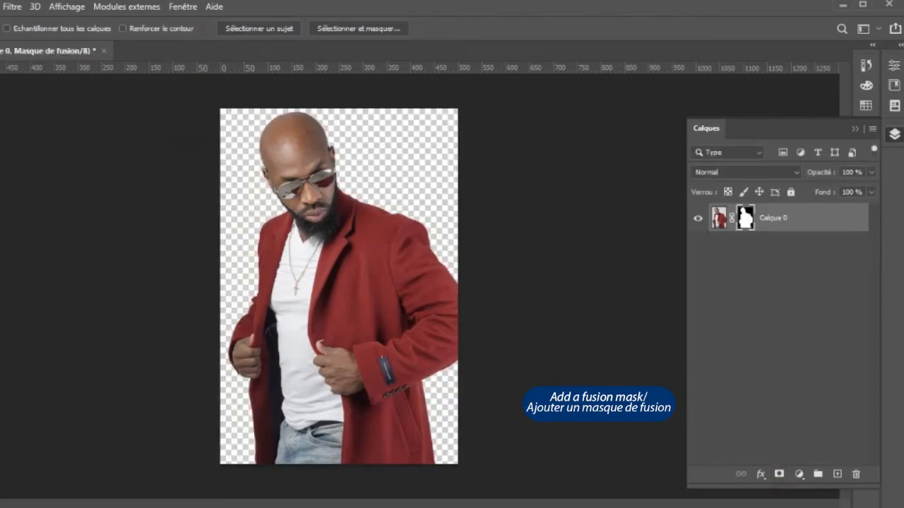
{"action": "key", "text": "v"}
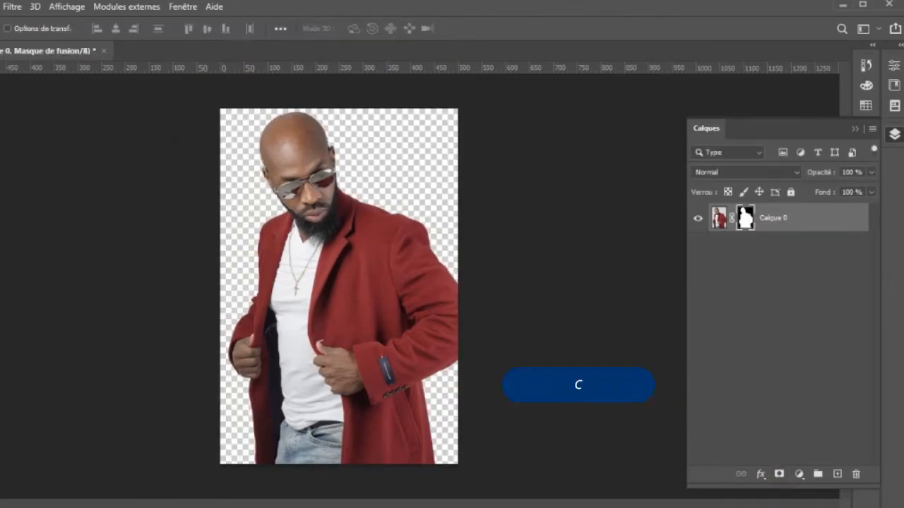
Widen the canvas on both sides of the man with the Crop tool to about 962 px by 750 px.
{"action": "key", "text": "c"}
{"action": "left_click_drag", "start_coordinate": [219, 293], "coordinate": [167, 292]}
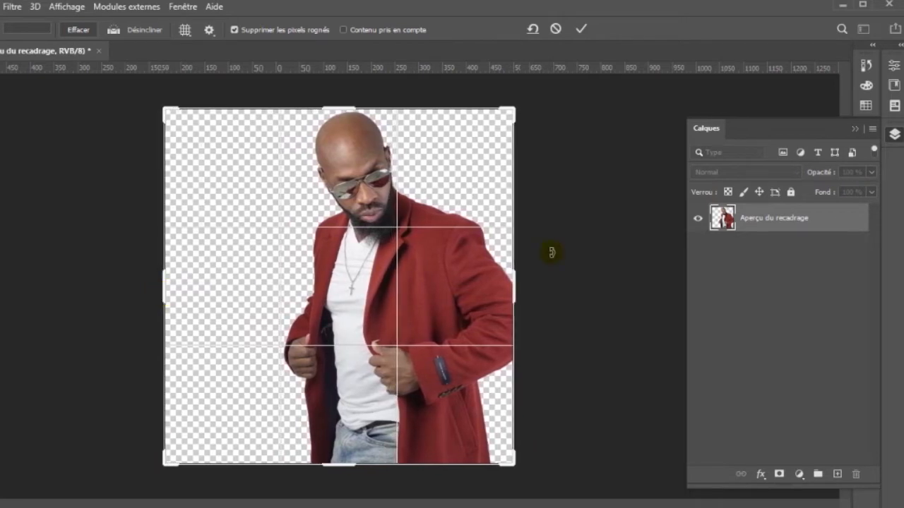
{"action": "left_click_drag", "start_coordinate": [512, 282], "coordinate": [566, 286]}
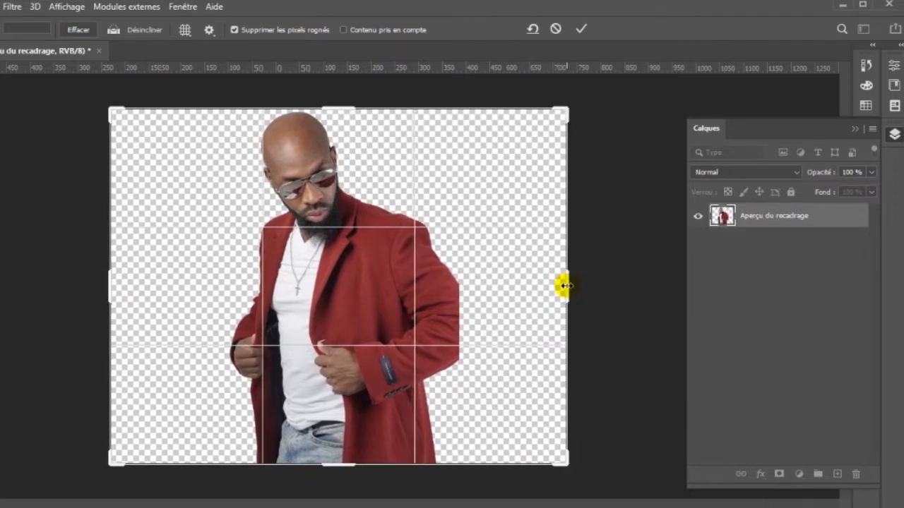
{"action": "left_click", "coordinate": [581, 28]}
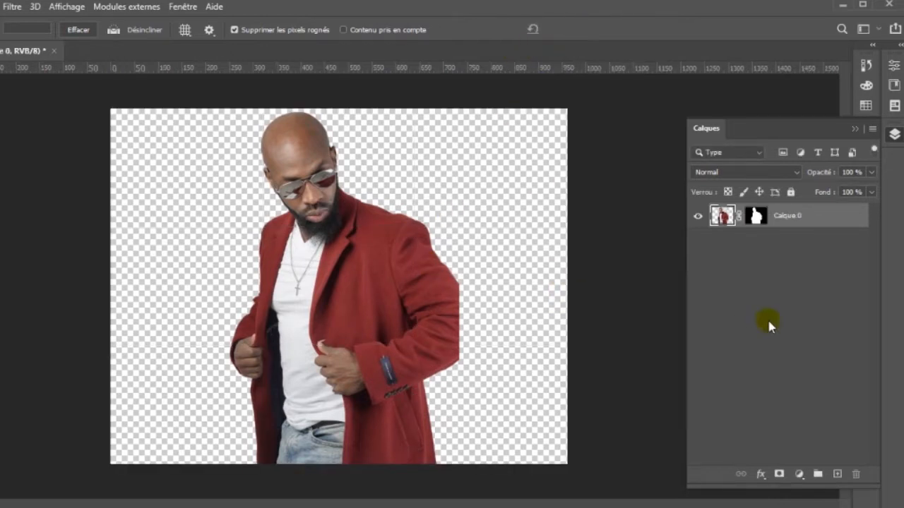
Add a solid color fill layer in #e8e3e8 and place it beneath the masked man's layer.
{"action": "left_click", "coordinate": [799, 477]}
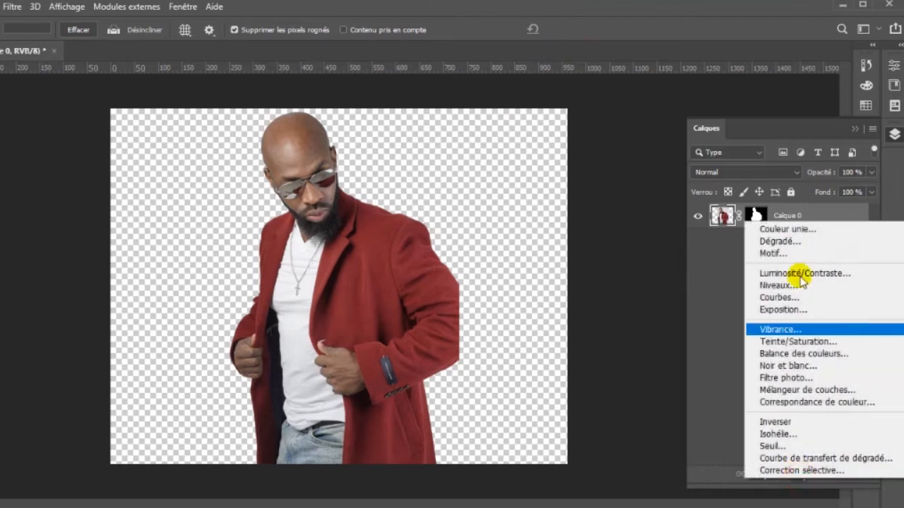
{"action": "left_click", "coordinate": [797, 233]}
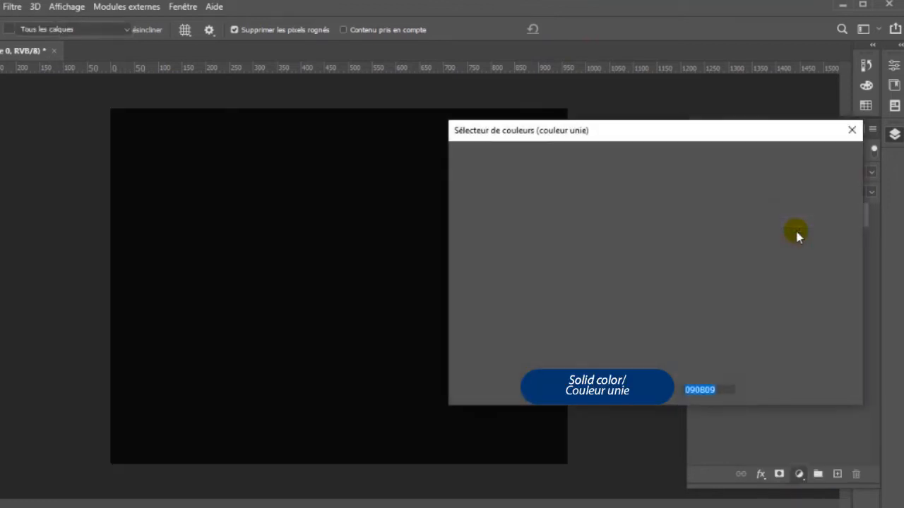
{"action": "left_click", "coordinate": [459, 180]}
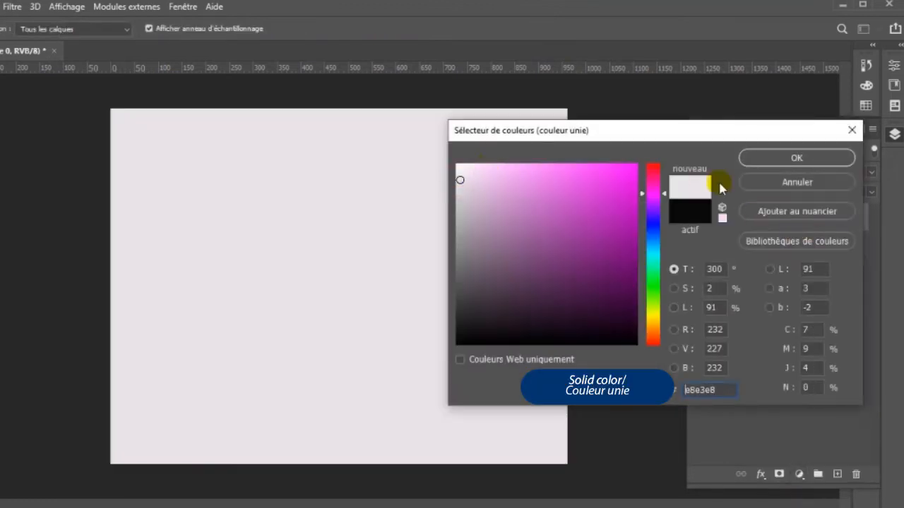
{"action": "left_click", "coordinate": [777, 158]}
{"action": "left_click_drag", "start_coordinate": [807, 216], "coordinate": [808, 262]}
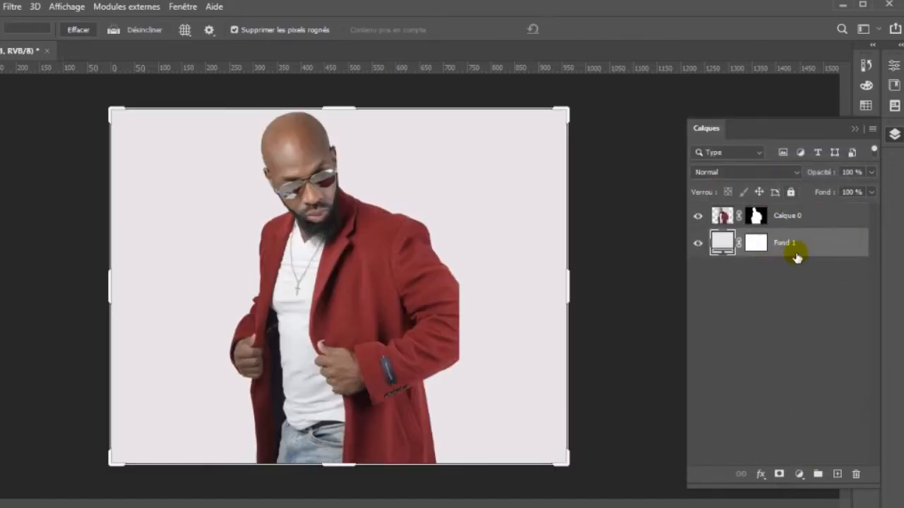
Add an empty layer above Calque 0 and place pexels-photo-10816714.jpeg as an embedded image.
{"action": "left_click", "coordinate": [832, 215]}
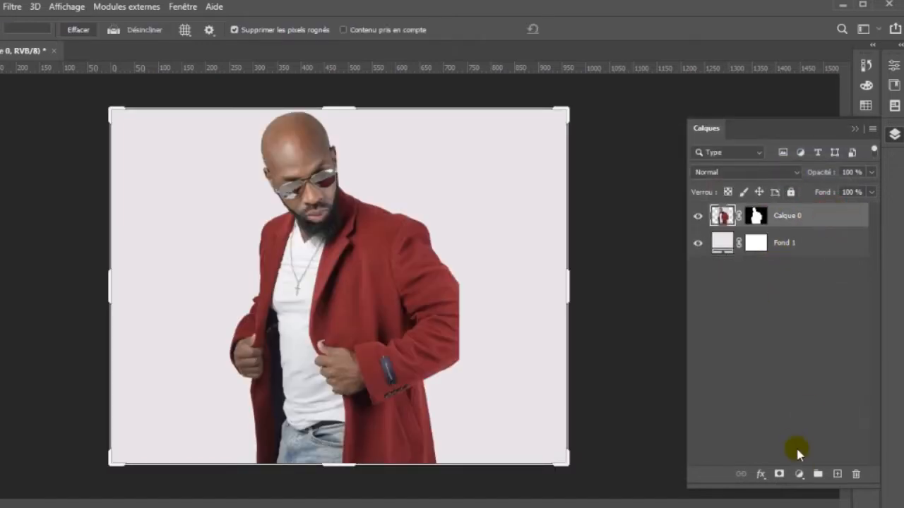
{"action": "key", "text": "v"}
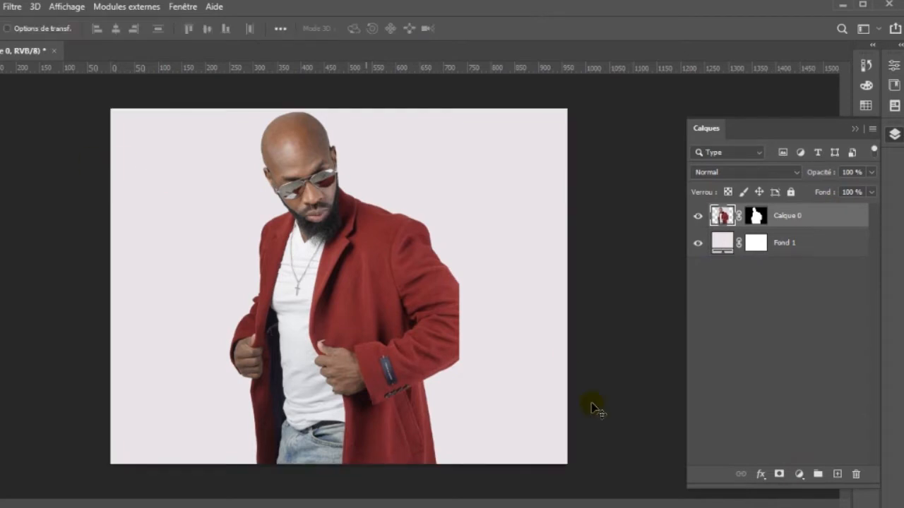
{"action": "left_click", "coordinate": [838, 474]}
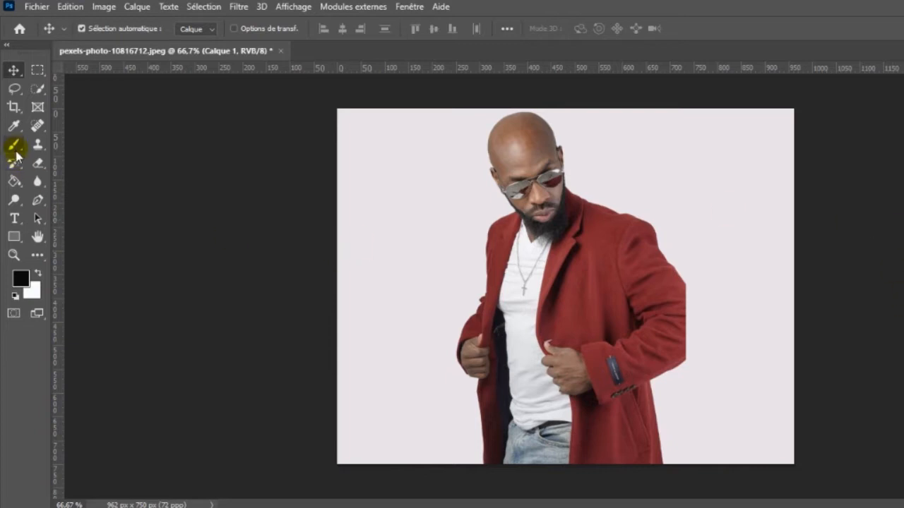
{"action": "left_click", "coordinate": [35, 6]}
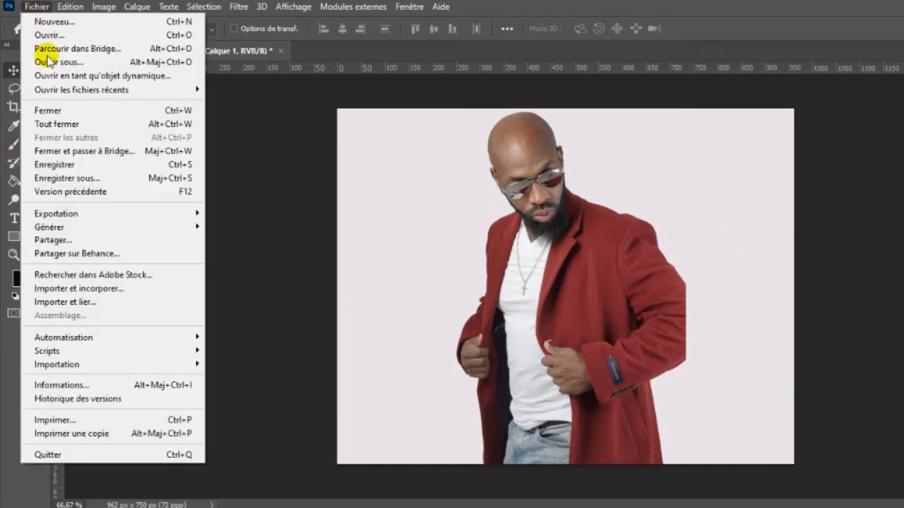
{"action": "mouse_move", "coordinate": [85, 228]}
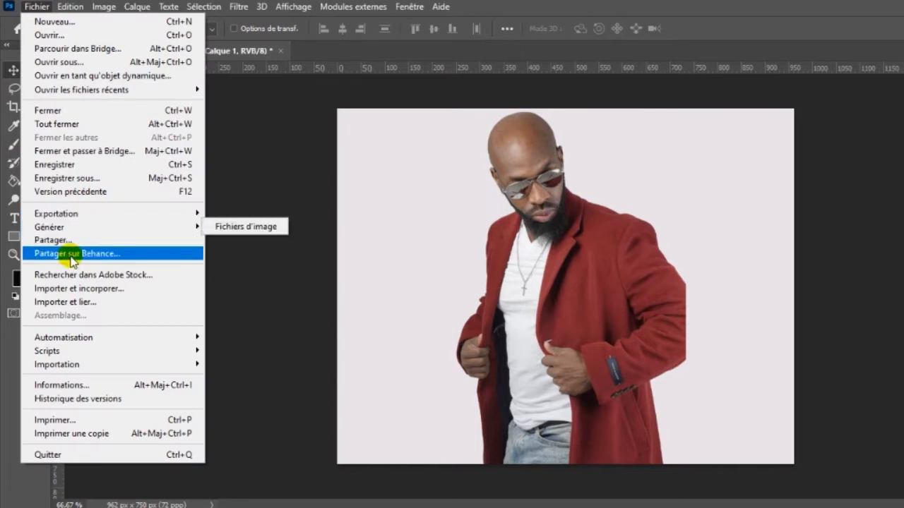
{"action": "left_click", "coordinate": [76, 288]}
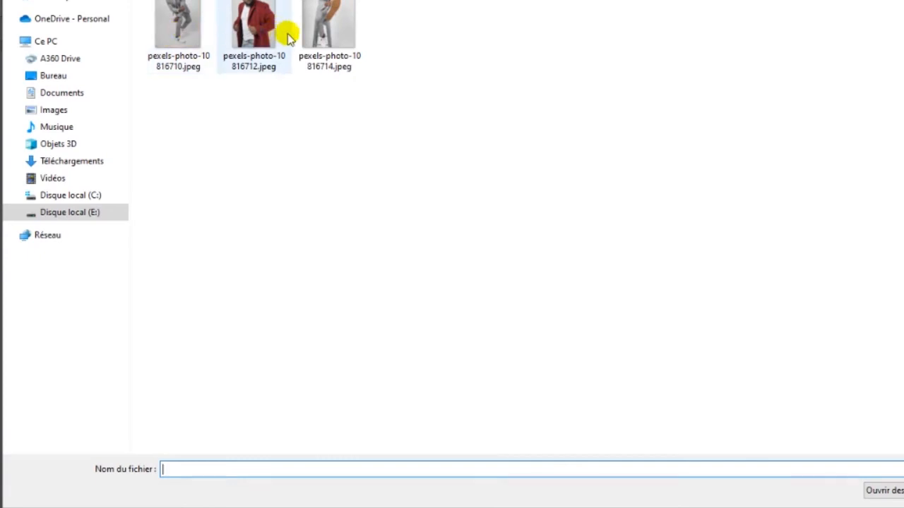
{"action": "double_click", "coordinate": [307, 33]}
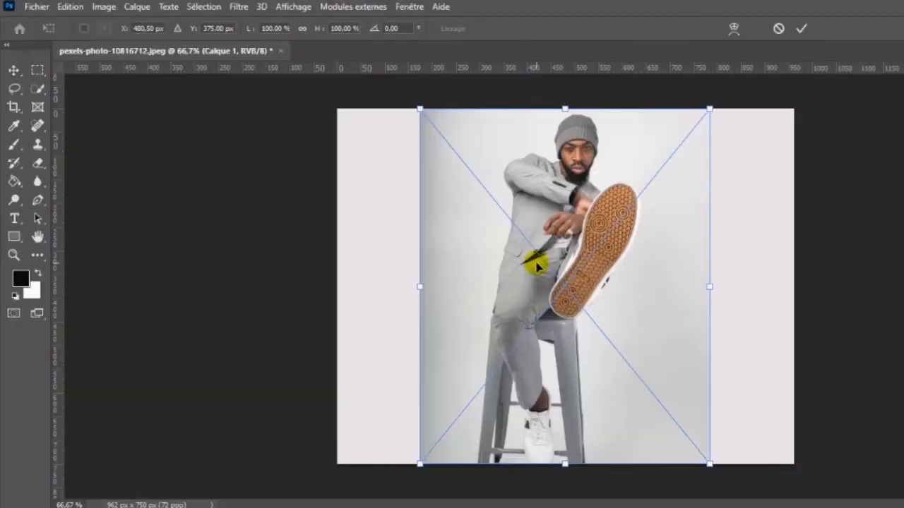
Scale the placed photo to 64.81% over the lower part of the coat and clip it to Calque 0.
{"action": "left_click_drag", "start_coordinate": [711, 111], "coordinate": [658, 171]}
{"action": "left_click_drag", "start_coordinate": [627, 297], "coordinate": [605, 352]}
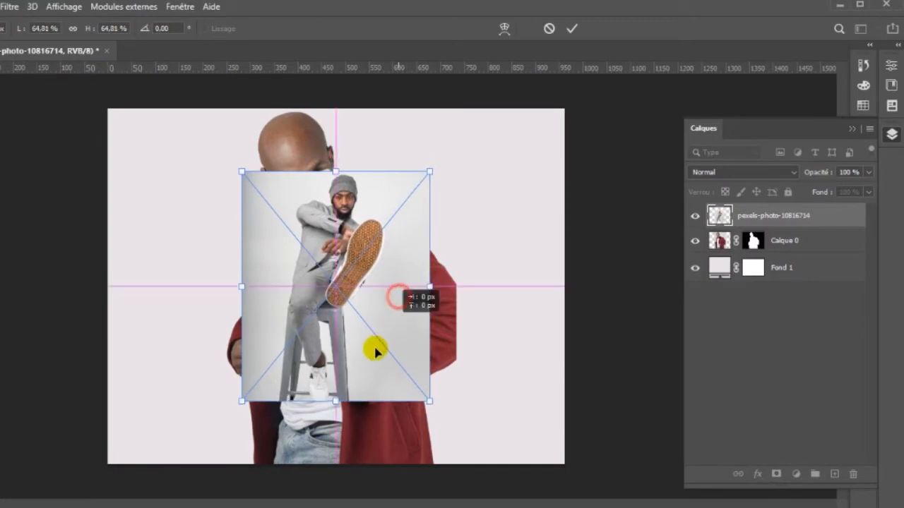
{"action": "left_click_drag", "start_coordinate": [376, 351], "coordinate": [368, 364]}
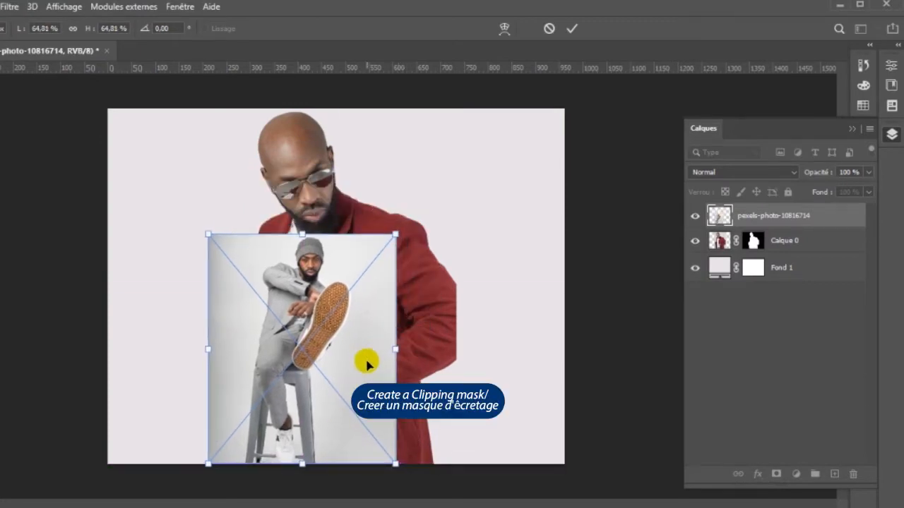
{"action": "key", "text": "Return"}
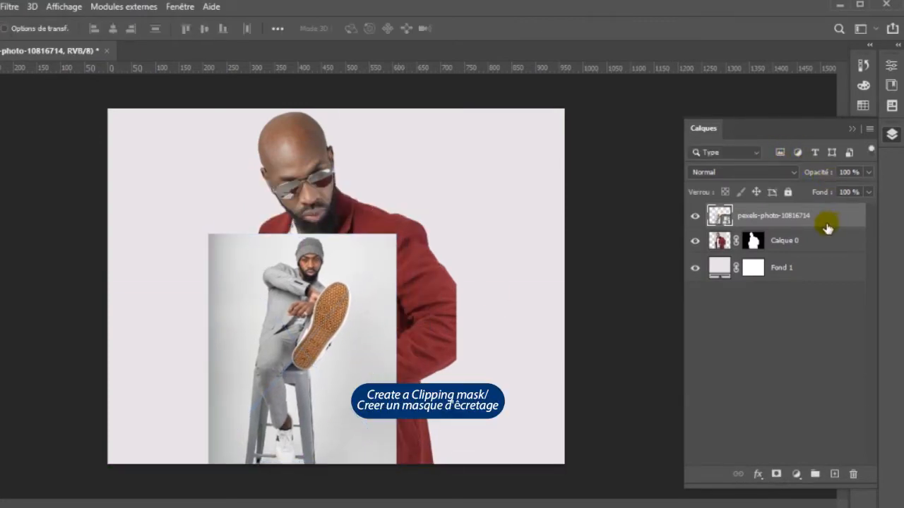
{"action": "right_click", "coordinate": [828, 227]}
{"action": "left_click", "coordinate": [704, 225]}
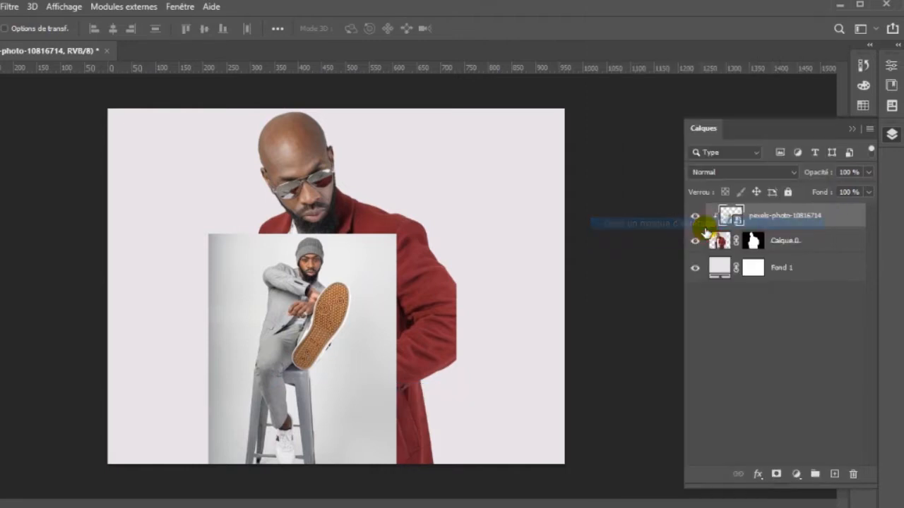
Add another empty layer on top and place pexels-photo-10816710.jpeg as an embedded image.
{"action": "left_click", "coordinate": [835, 474]}
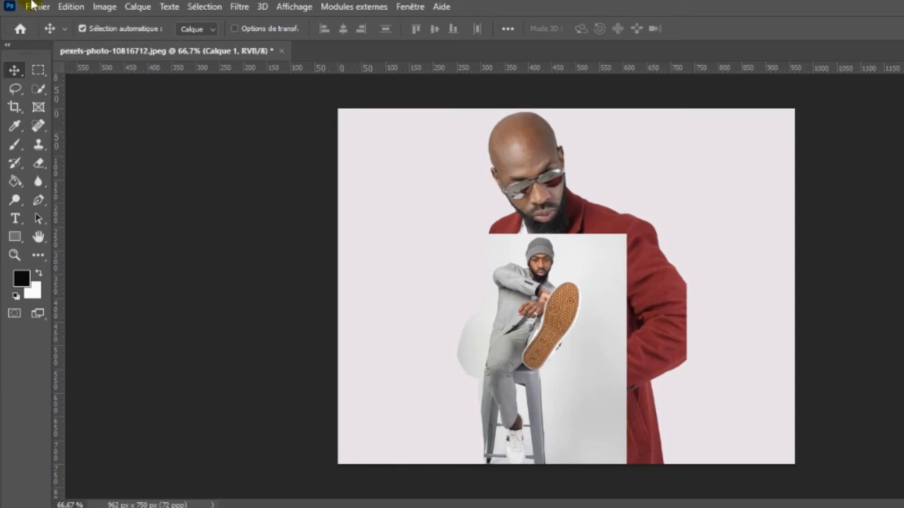
{"action": "left_click", "coordinate": [34, 8]}
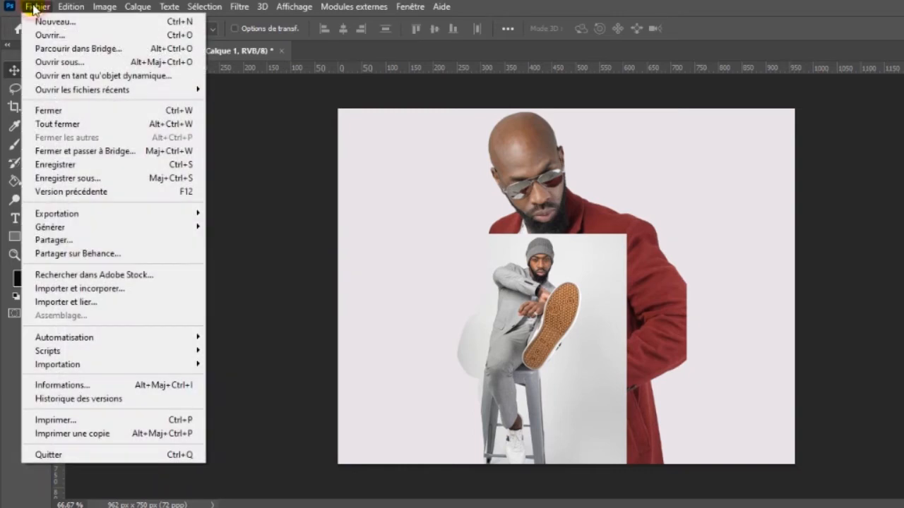
{"action": "left_click", "coordinate": [75, 289]}
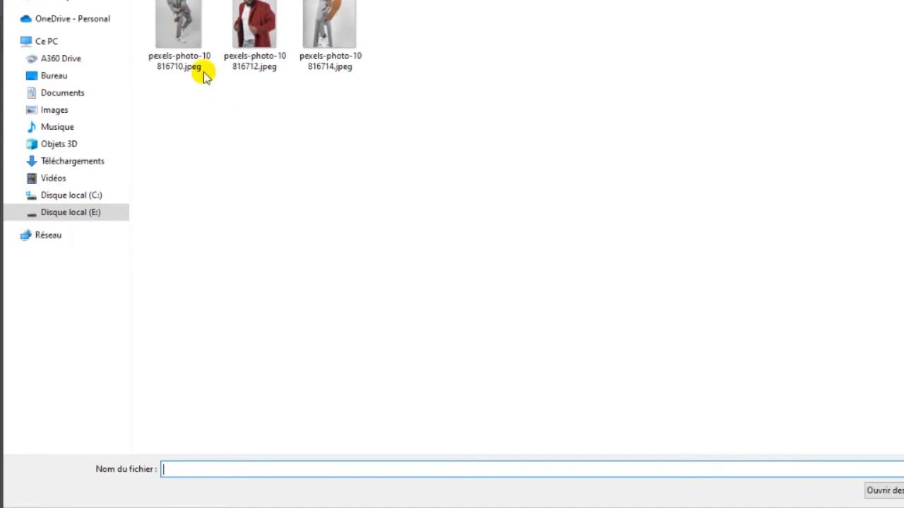
{"action": "double_click", "coordinate": [188, 49]}
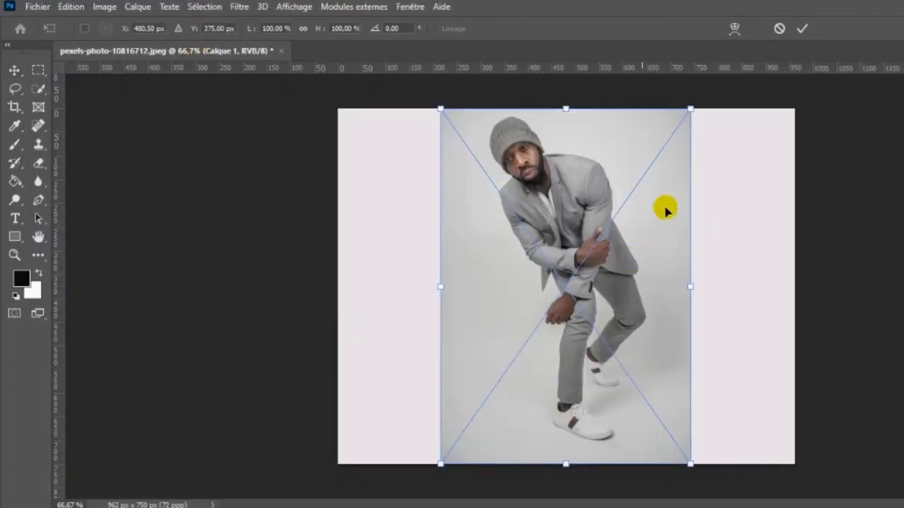
Scale the second placed photo to 71.92% over the right side of the coat and clip it to Calque 0.
{"action": "left_click_drag", "start_coordinate": [692, 111], "coordinate": [658, 159]}
{"action": "left_click_drag", "start_coordinate": [614, 268], "coordinate": [684, 308]}
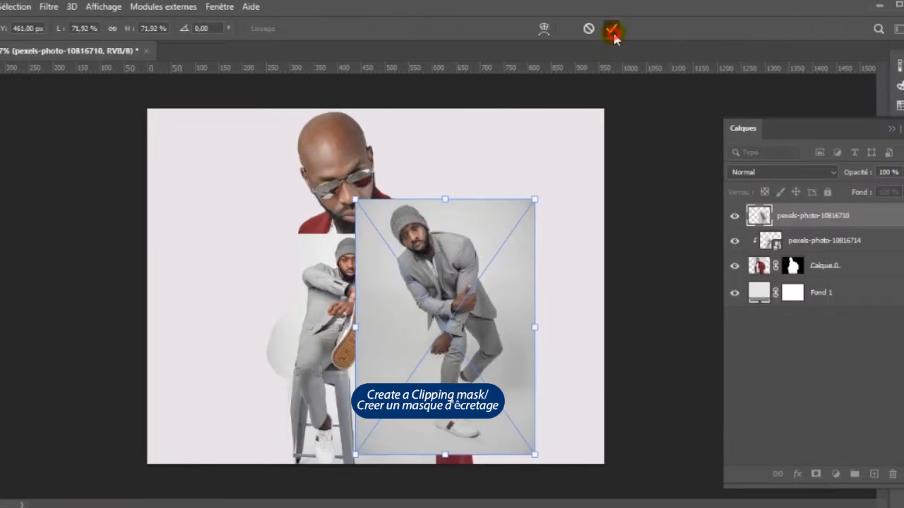
{"action": "left_click", "coordinate": [803, 30]}
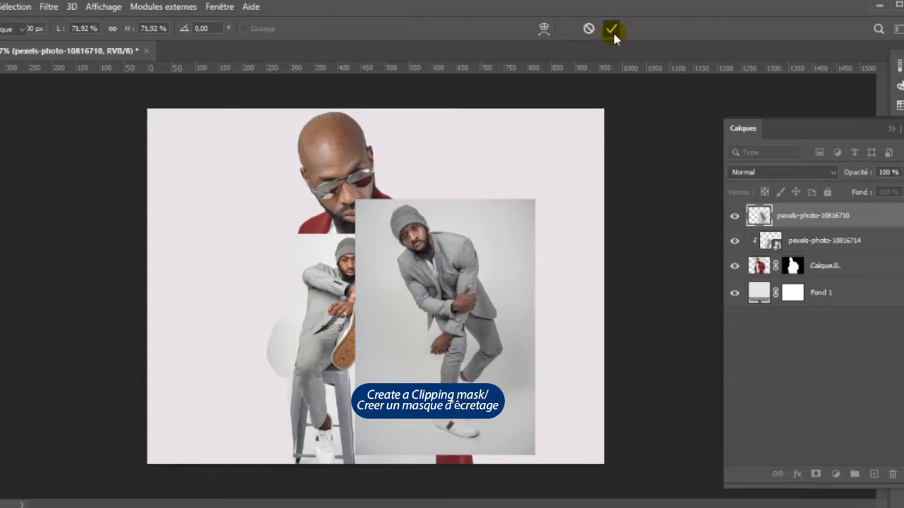
{"action": "right_click", "coordinate": [870, 221]}
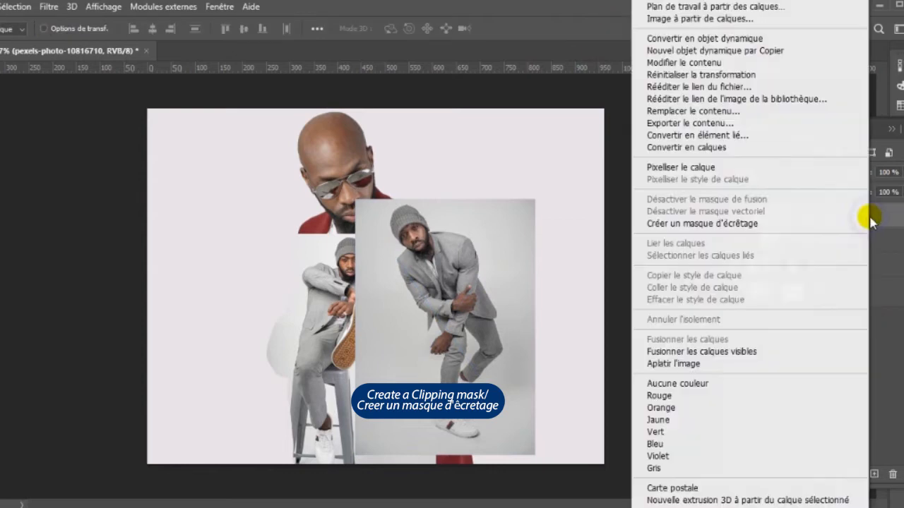
{"action": "left_click", "coordinate": [757, 222]}
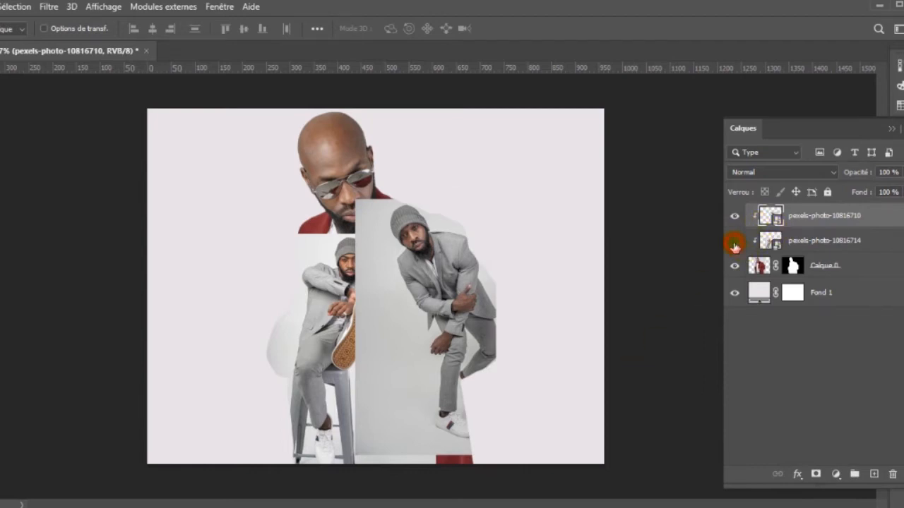
With pexels-photo-10816714 temporarily hidden, mask the pexels-photo-10816710 layer and brush away the backdrop beside the leaning man.
{"action": "left_click", "coordinate": [734, 245]}
{"action": "left_click", "coordinate": [816, 475]}
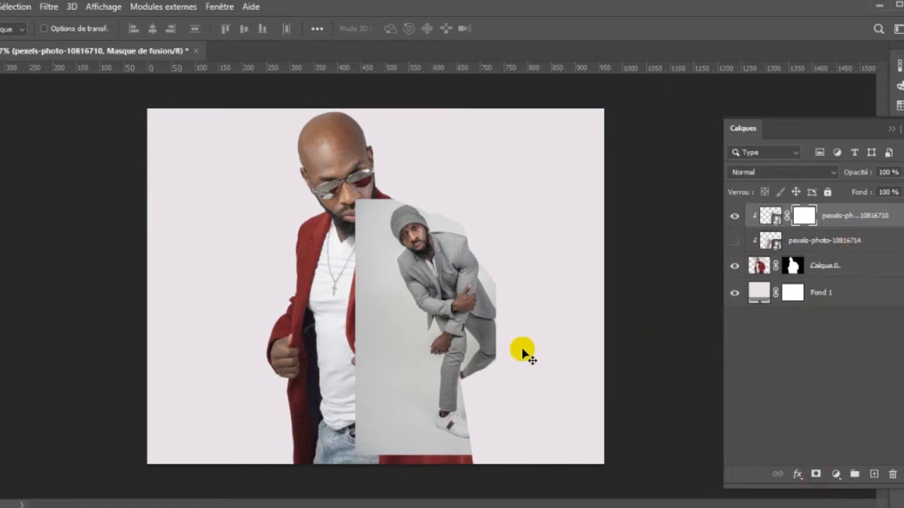
{"action": "key", "text": "b"}
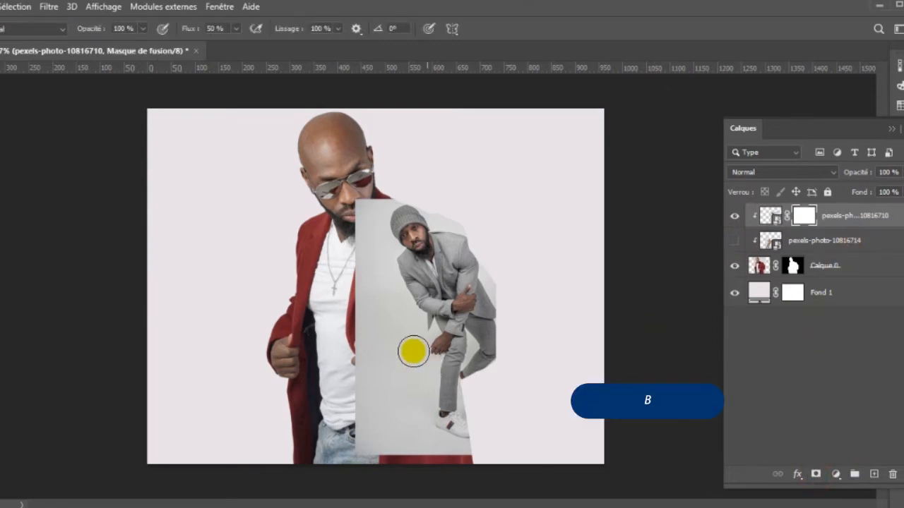
{"action": "mouse_move", "coordinate": [367, 221]}
{"action": "left_mouse_down"}
{"action": "mouse_move", "coordinate": [384, 193]}
{"action": "mouse_move", "coordinate": [375, 211]}
{"action": "mouse_move", "coordinate": [388, 188]}
{"action": "mouse_move", "coordinate": [347, 212]}
{"action": "mouse_move", "coordinate": [359, 199]}
{"action": "mouse_move", "coordinate": [350, 213]}
{"action": "mouse_move", "coordinate": [385, 197]}
{"action": "mouse_move", "coordinate": [362, 220]}
{"action": "mouse_move", "coordinate": [357, 338]}
{"action": "mouse_move", "coordinate": [362, 206]}
{"action": "mouse_move", "coordinate": [361, 292]}
{"action": "mouse_move", "coordinate": [361, 255]}
{"action": "mouse_move", "coordinate": [402, 442]}
{"action": "mouse_move", "coordinate": [371, 438]}
{"action": "mouse_move", "coordinate": [356, 328]}
{"action": "mouse_move", "coordinate": [360, 355]}
{"action": "mouse_move", "coordinate": [402, 405]}
{"action": "mouse_move", "coordinate": [385, 443]}
{"action": "mouse_move", "coordinate": [350, 448]}
{"action": "mouse_move", "coordinate": [350, 418]}
{"action": "mouse_move", "coordinate": [365, 409]}
{"action": "mouse_move", "coordinate": [360, 326]}
{"action": "mouse_move", "coordinate": [382, 421]}
{"action": "mouse_move", "coordinate": [379, 450]}
{"action": "mouse_move", "coordinate": [419, 437]}
{"action": "mouse_move", "coordinate": [414, 458]}
{"action": "mouse_move", "coordinate": [388, 462]}
{"action": "mouse_move", "coordinate": [449, 454]}
{"action": "mouse_move", "coordinate": [413, 416]}
{"action": "mouse_move", "coordinate": [430, 454]}
{"action": "mouse_move", "coordinate": [462, 464]}
{"action": "mouse_move", "coordinate": [376, 335]}
{"action": "mouse_move", "coordinate": [389, 253]}
{"action": "mouse_move", "coordinate": [373, 275]}
{"action": "mouse_move", "coordinate": [361, 271]}
{"action": "mouse_move", "coordinate": [366, 232]}
{"action": "mouse_move", "coordinate": [339, 251]}
{"action": "mouse_move", "coordinate": [352, 237]}
{"action": "mouse_move", "coordinate": [318, 289]}
{"action": "mouse_move", "coordinate": [351, 384]}
{"action": "mouse_move", "coordinate": [329, 371]}
{"action": "mouse_move", "coordinate": [340, 371]}
{"action": "mouse_move", "coordinate": [347, 343]}
{"action": "mouse_move", "coordinate": [382, 318]}
{"action": "left_mouse_up"}
{"action": "left_click", "coordinate": [734, 241]}
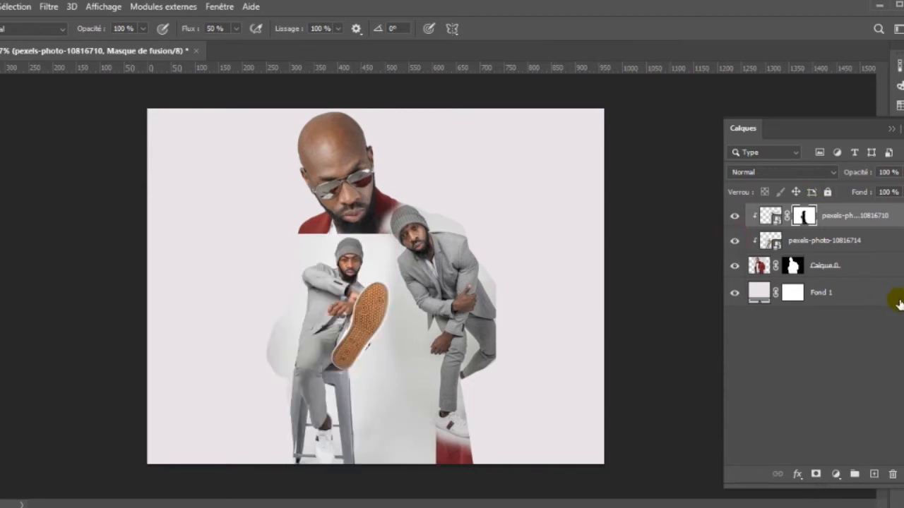
Mask the pexels-photo-10816714 layer and brush away the seated man's backdrop over the red-coated man's shoulders, collar, fist and coat front.
{"action": "left_click", "coordinate": [872, 248]}
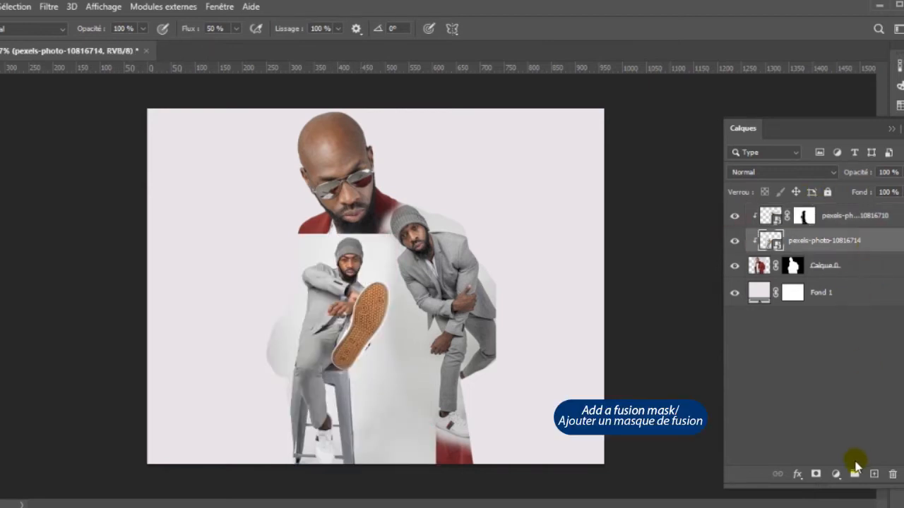
{"action": "left_click", "coordinate": [814, 475]}
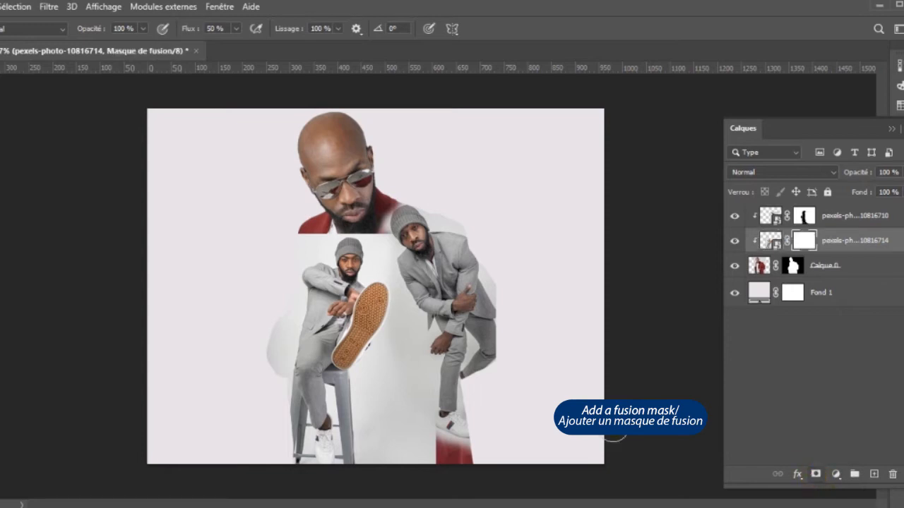
{"action": "key", "text": "b"}
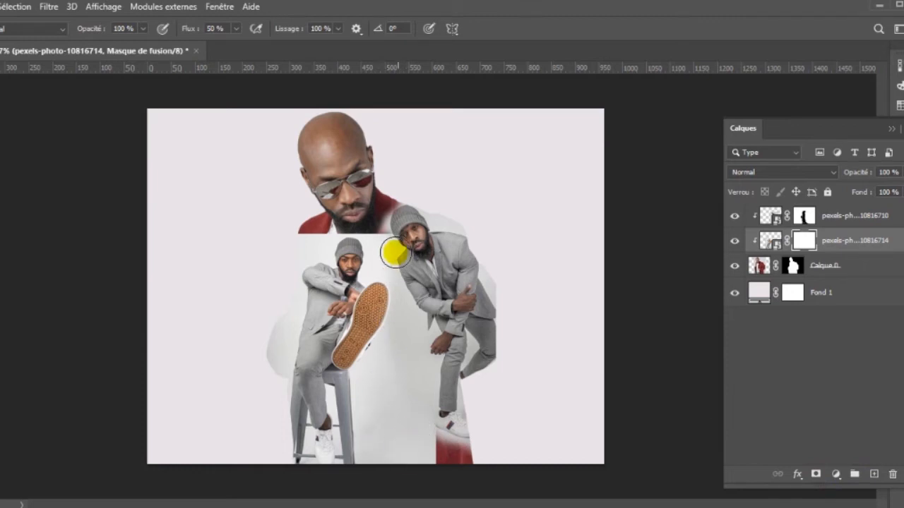
{"action": "left_click", "coordinate": [305, 248]}
{"action": "mouse_move", "coordinate": [305, 247]}
{"action": "left_mouse_down"}
{"action": "mouse_move", "coordinate": [296, 245]}
{"action": "mouse_move", "coordinate": [354, 223]}
{"action": "left_mouse_up"}
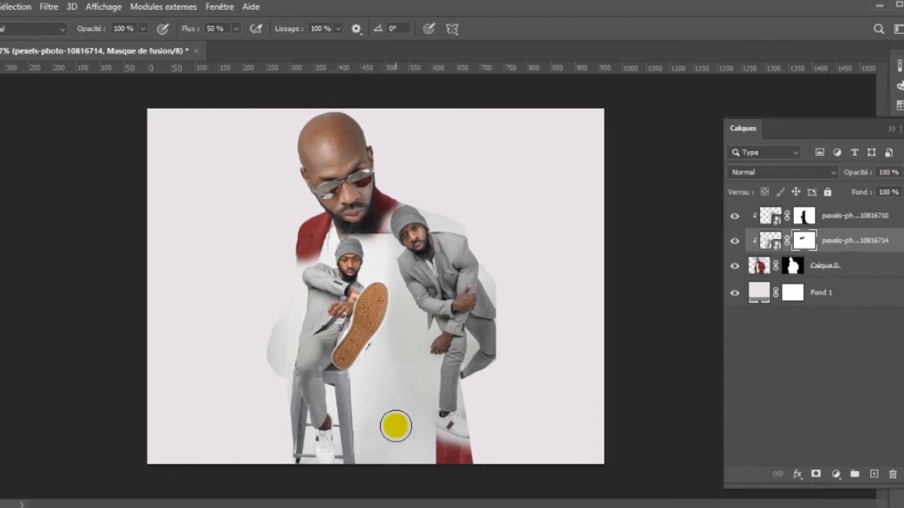
{"action": "mouse_move", "coordinate": [383, 355]}
{"action": "left_mouse_down"}
{"action": "mouse_move", "coordinate": [394, 405]}
{"action": "mouse_move", "coordinate": [386, 389]}
{"action": "mouse_move", "coordinate": [381, 451]}
{"action": "mouse_move", "coordinate": [368, 404]}
{"action": "mouse_move", "coordinate": [368, 436]}
{"action": "mouse_move", "coordinate": [367, 375]}
{"action": "mouse_move", "coordinate": [389, 343]}
{"action": "mouse_move", "coordinate": [373, 468]}
{"action": "mouse_move", "coordinate": [379, 443]}
{"action": "mouse_move", "coordinate": [391, 440]}
{"action": "mouse_move", "coordinate": [390, 491]}
{"action": "mouse_move", "coordinate": [393, 392]}
{"action": "mouse_move", "coordinate": [375, 382]}
{"action": "mouse_move", "coordinate": [395, 323]}
{"action": "left_mouse_up"}
{"action": "left_click_drag", "start_coordinate": [379, 248], "coordinate": [374, 230]}
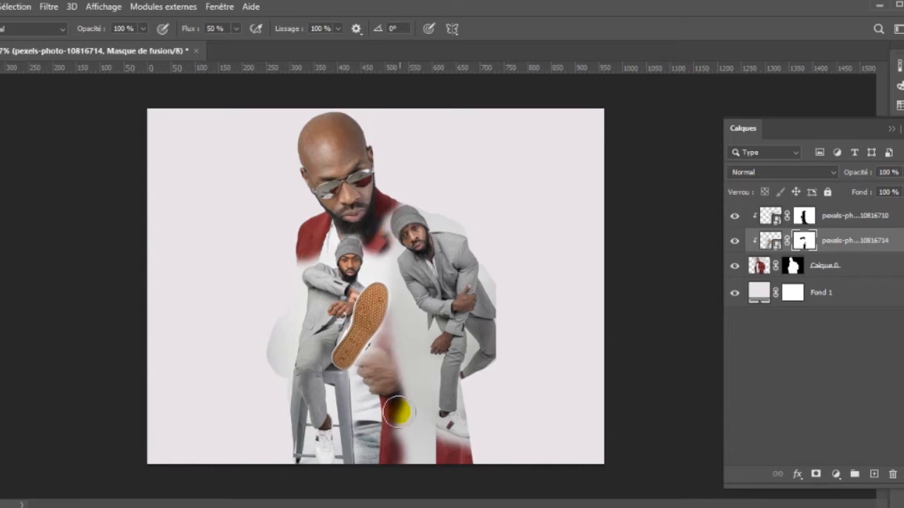
{"action": "left_click", "coordinate": [410, 364]}
{"action": "left_click", "coordinate": [409, 359]}
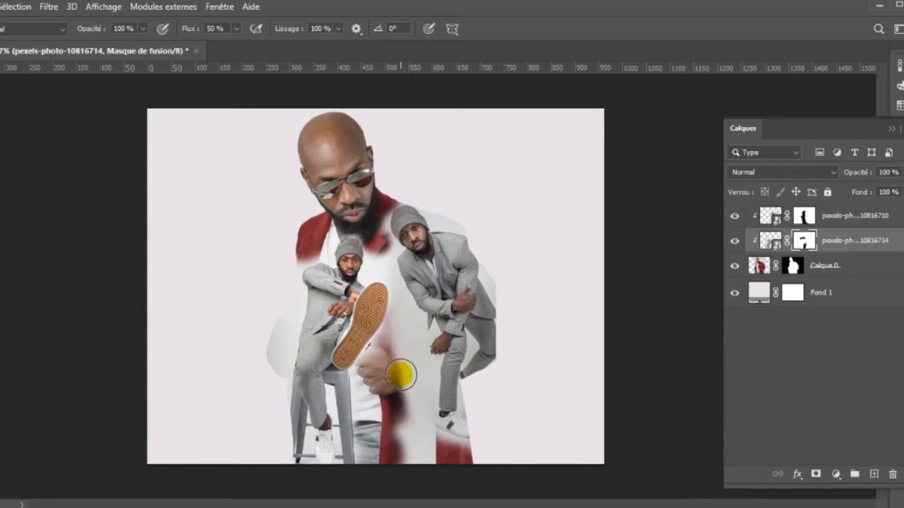
Brush the pexels-photo-10816710 mask to reveal the red sleeve beside the fist and the pexels-photo-10816714 mask to extend the coat's lower hem.
{"action": "left_click", "coordinate": [805, 216]}
{"action": "mouse_move", "coordinate": [413, 343]}
{"action": "left_mouse_down"}
{"action": "mouse_move", "coordinate": [399, 375]}
{"action": "mouse_move", "coordinate": [422, 374]}
{"action": "mouse_move", "coordinate": [404, 387]}
{"action": "mouse_move", "coordinate": [415, 368]}
{"action": "mouse_move", "coordinate": [401, 350]}
{"action": "mouse_move", "coordinate": [366, 378]}
{"action": "mouse_move", "coordinate": [429, 363]}
{"action": "mouse_move", "coordinate": [404, 369]}
{"action": "left_mouse_up"}
{"action": "right_click", "coordinate": [404, 370]}
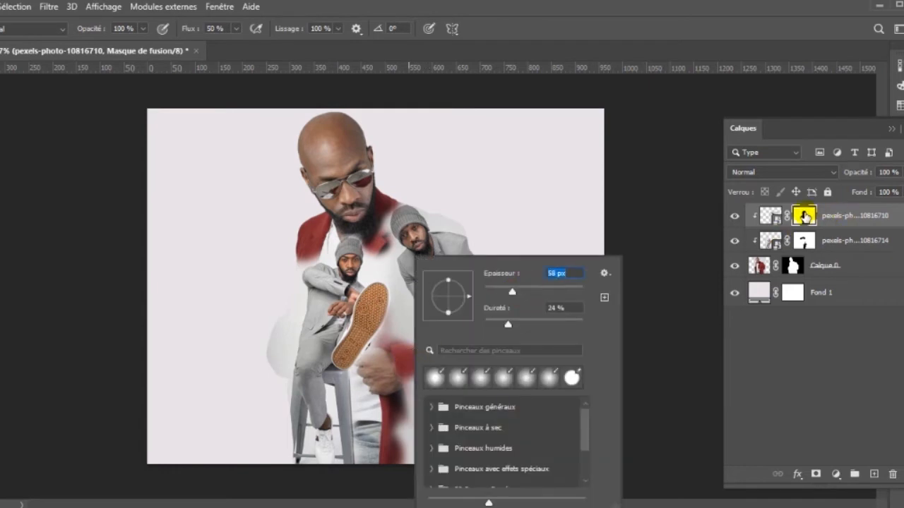
{"action": "left_click", "coordinate": [804, 215]}
{"action": "mouse_move", "coordinate": [401, 350]}
{"action": "left_mouse_down"}
{"action": "mouse_move", "coordinate": [399, 378]}
{"action": "mouse_move", "coordinate": [417, 371]}
{"action": "mouse_move", "coordinate": [394, 383]}
{"action": "mouse_move", "coordinate": [400, 413]}
{"action": "mouse_move", "coordinate": [412, 422]}
{"action": "mouse_move", "coordinate": [389, 424]}
{"action": "mouse_move", "coordinate": [387, 452]}
{"action": "left_mouse_up"}
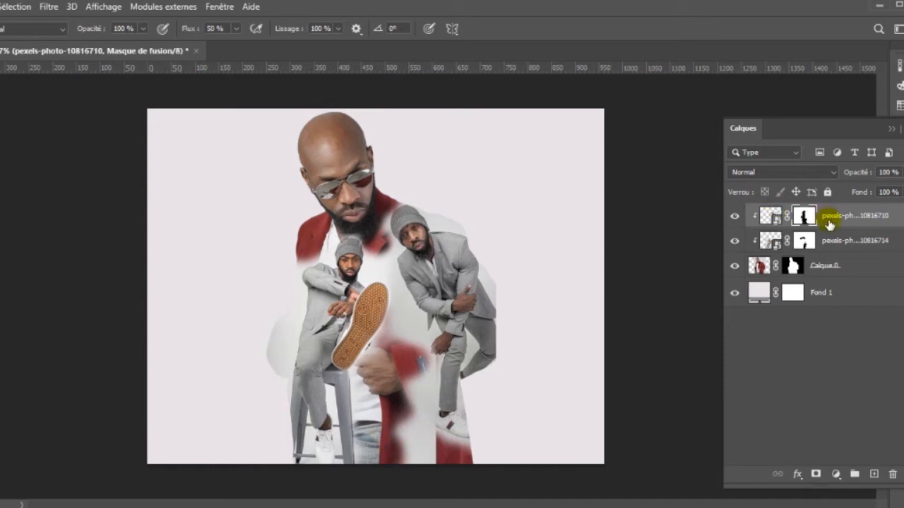
{"action": "left_click", "coordinate": [803, 241]}
{"action": "left_click_drag", "start_coordinate": [434, 431], "coordinate": [437, 452]}
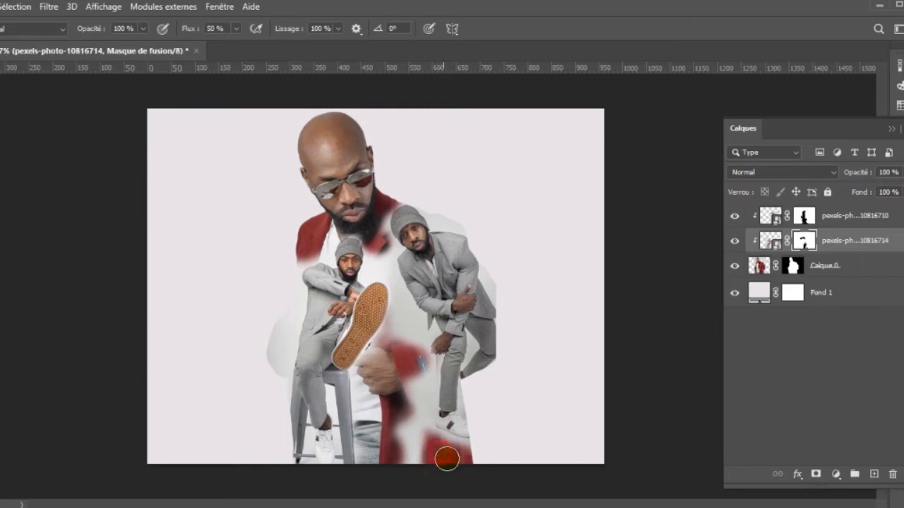
Set the Fond 1 fill colour to d9d9d9 by sampling the light grey near the leaning man's shoulder.
{"action": "left_click", "coordinate": [764, 290]}
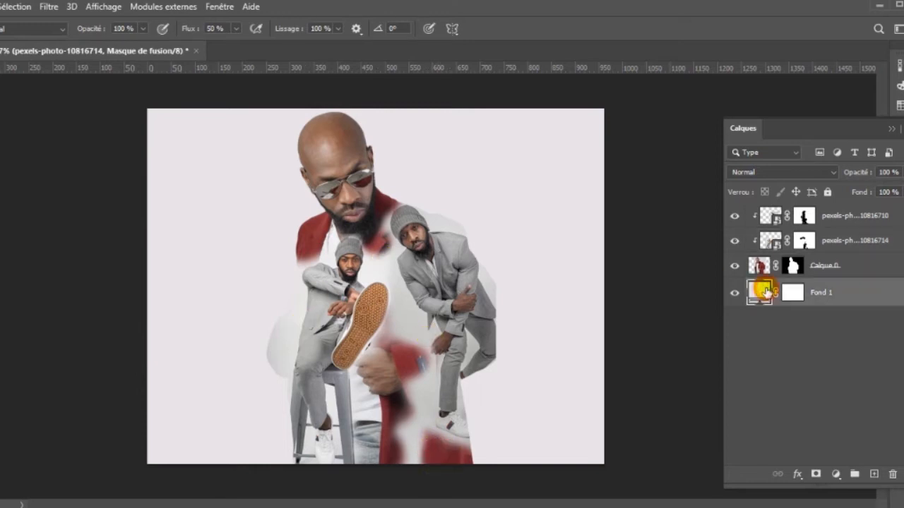
{"action": "double_click", "coordinate": [764, 291]}
{"action": "left_click", "coordinate": [442, 221]}
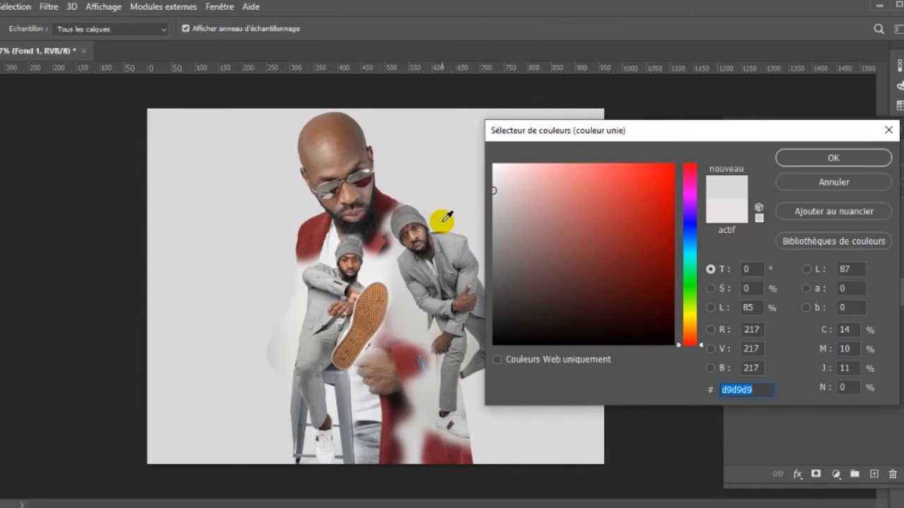
{"action": "left_click", "coordinate": [823, 159]}
On the Calque 0 mask, brush away the pale halo around the leaning man's shoulder and back.
{"action": "left_click", "coordinate": [792, 266]}
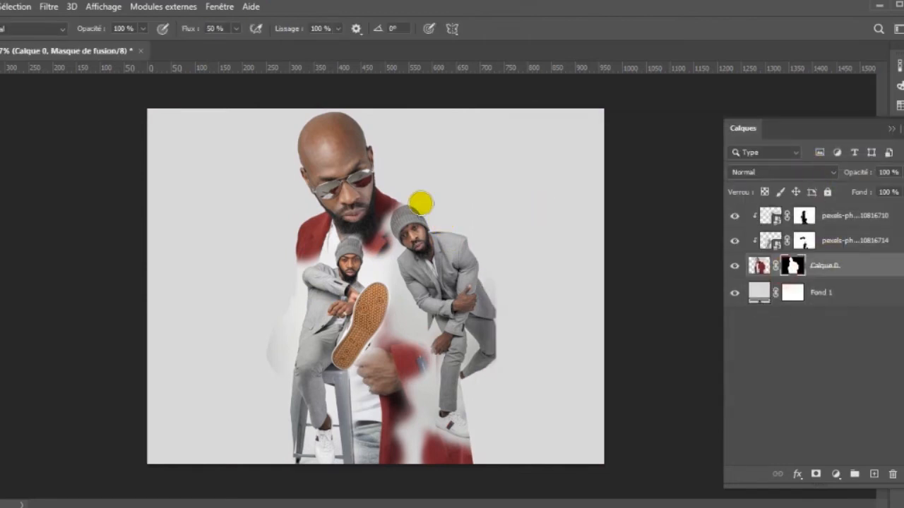
{"action": "left_click", "coordinate": [433, 216]}
{"action": "left_click", "coordinate": [495, 278]}
{"action": "left_click", "coordinate": [501, 288]}
{"action": "left_click", "coordinate": [502, 299]}
{"action": "left_click", "coordinate": [511, 294]}
{"action": "left_click", "coordinate": [498, 280]}
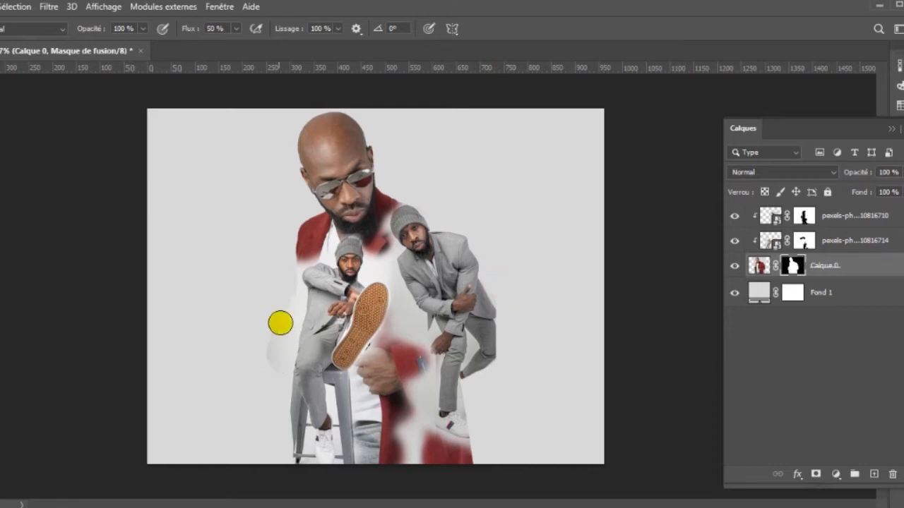
{"action": "left_click", "coordinate": [505, 299]}
{"action": "left_click", "coordinate": [284, 351]}
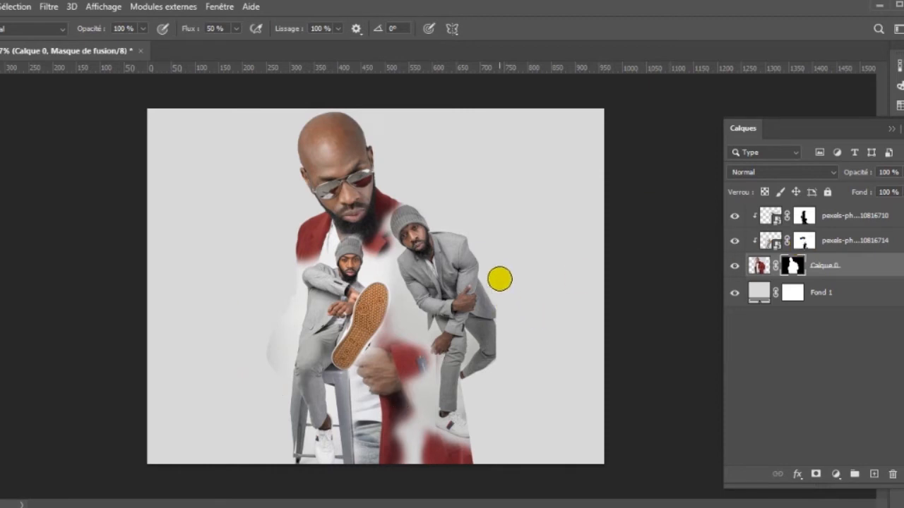
On the pexels-photo-10816714 mask, brush in the red-coated man's hand beside the seated man's thigh and down the coat edge.
{"action": "left_click", "coordinate": [802, 243]}
{"action": "left_click", "coordinate": [735, 241]}
{"action": "left_click", "coordinate": [735, 240]}
{"action": "left_click", "coordinate": [287, 361]}
{"action": "mouse_move", "coordinate": [287, 361]}
{"action": "left_mouse_down"}
{"action": "mouse_move", "coordinate": [292, 332]}
{"action": "mouse_move", "coordinate": [273, 367]}
{"action": "mouse_move", "coordinate": [285, 386]}
{"action": "left_mouse_up"}
{"action": "left_click", "coordinate": [285, 387]}
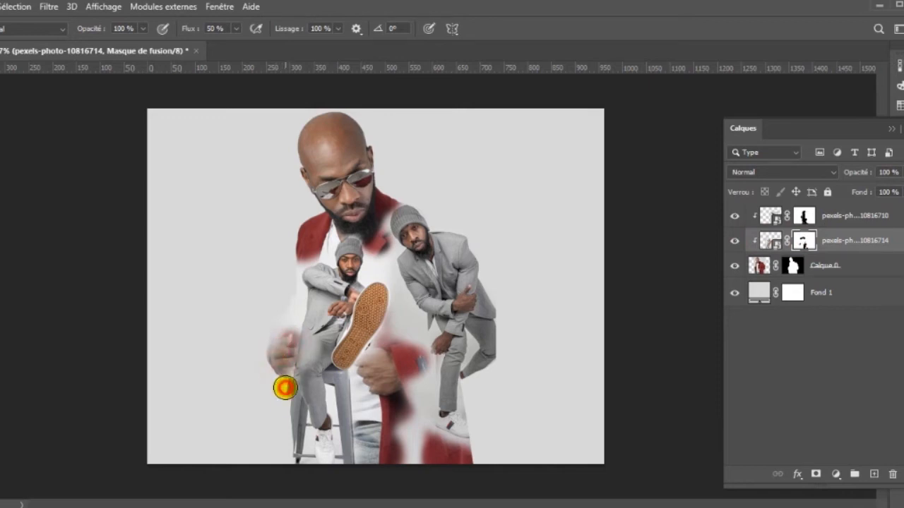
{"action": "left_click", "coordinate": [286, 408]}
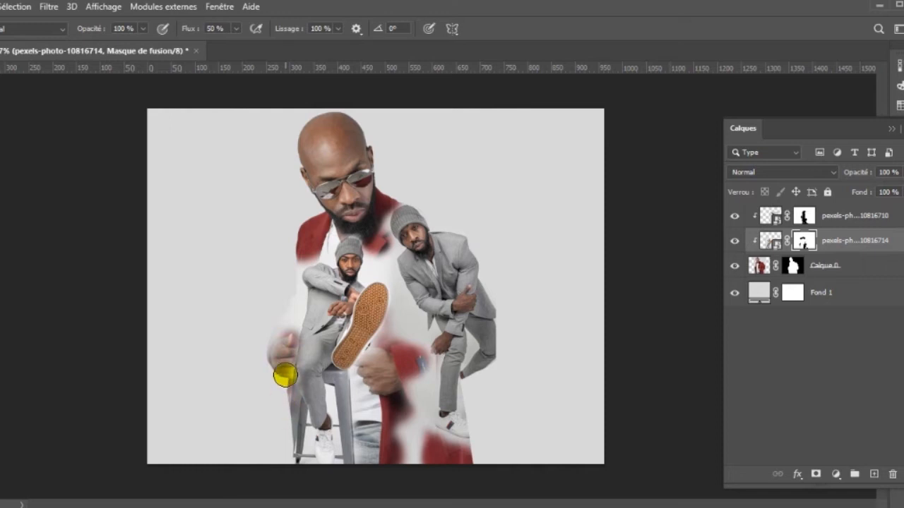
{"action": "left_click", "coordinate": [285, 375]}
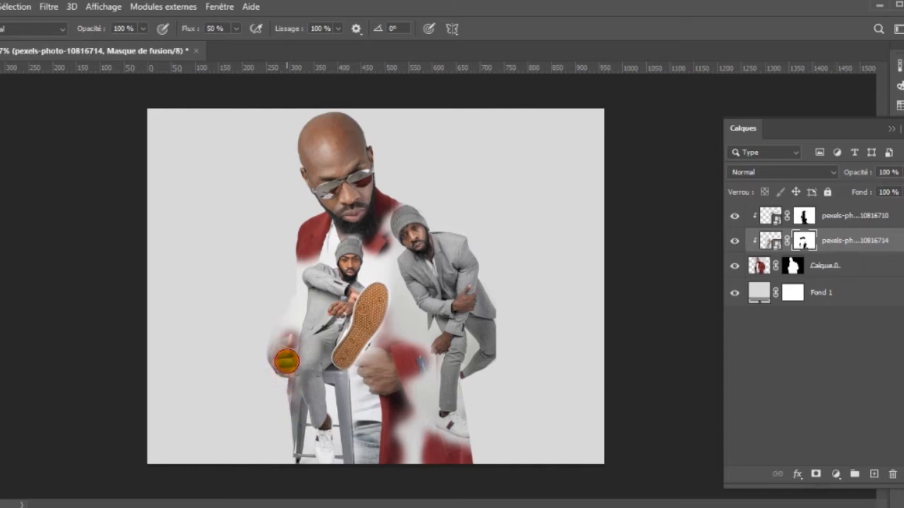
Continue brushing the pexels-photo-10816714 mask to reveal the red sleeve and cuff around the hand beside the seated man.
{"action": "left_click", "coordinate": [280, 345]}
{"action": "mouse_move", "coordinate": [283, 336]}
{"action": "left_mouse_down"}
{"action": "mouse_move", "coordinate": [295, 288]}
{"action": "mouse_move", "coordinate": [279, 341]}
{"action": "left_mouse_up"}
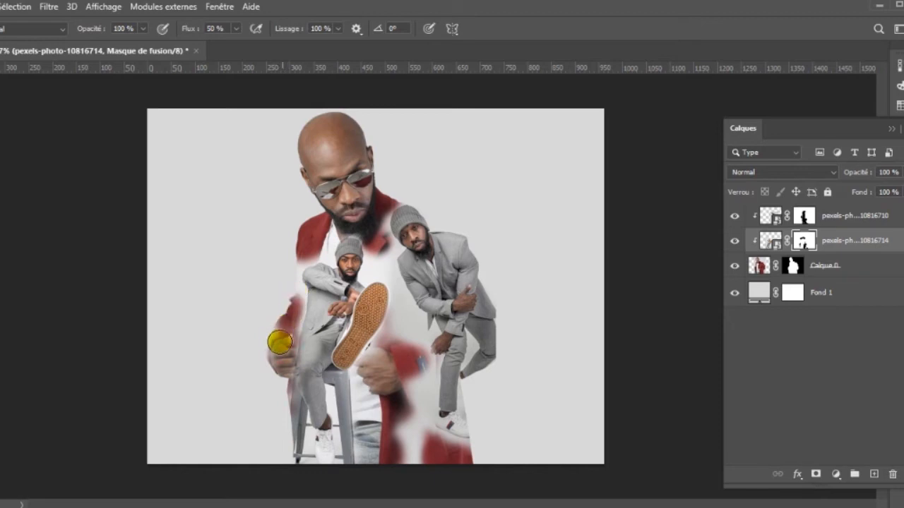
{"action": "left_click", "coordinate": [274, 351]}
{"action": "left_click", "coordinate": [273, 360]}
{"action": "left_click", "coordinate": [275, 345]}
{"action": "left_click", "coordinate": [276, 328]}
{"action": "left_click", "coordinate": [272, 359]}
{"action": "left_click_drag", "start_coordinate": [274, 360], "coordinate": [280, 320]}
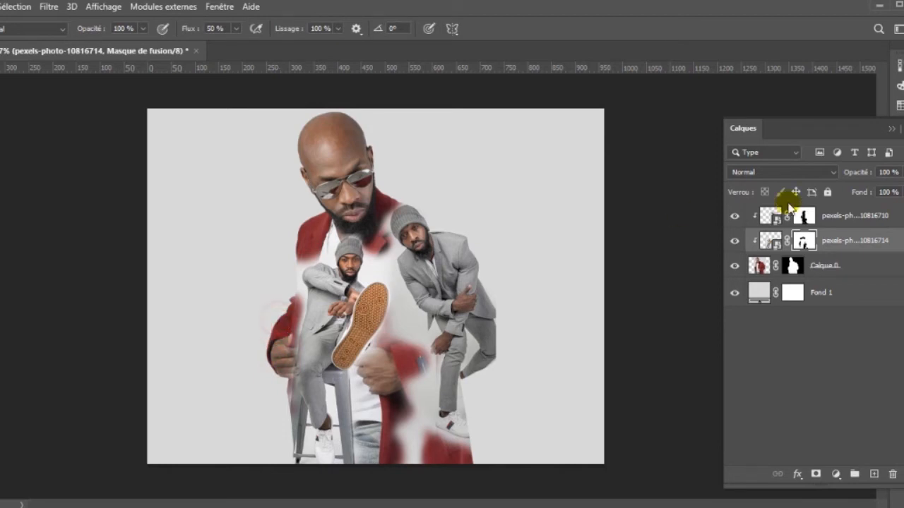
On the Calque 0 mask, brush away the pale remnant beside the leaning man's lower leg.
{"action": "left_click", "coordinate": [795, 274]}
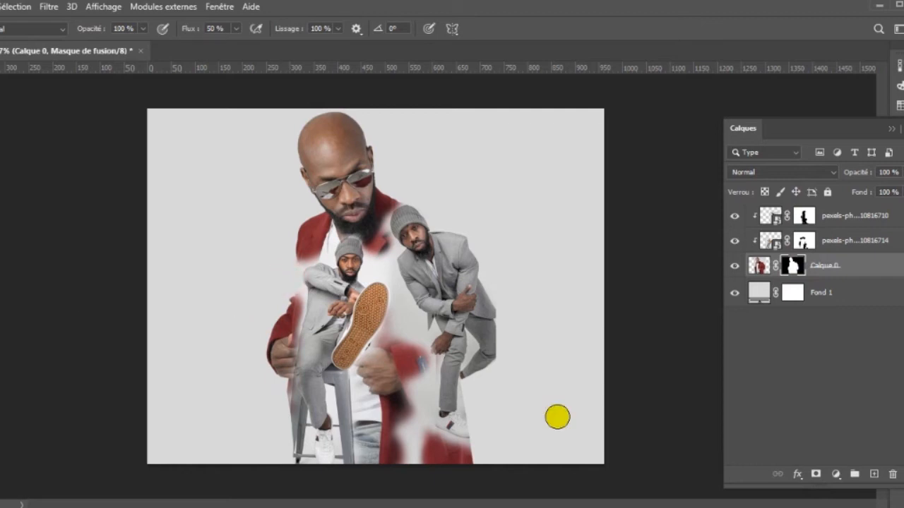
{"action": "left_click", "coordinate": [468, 392]}
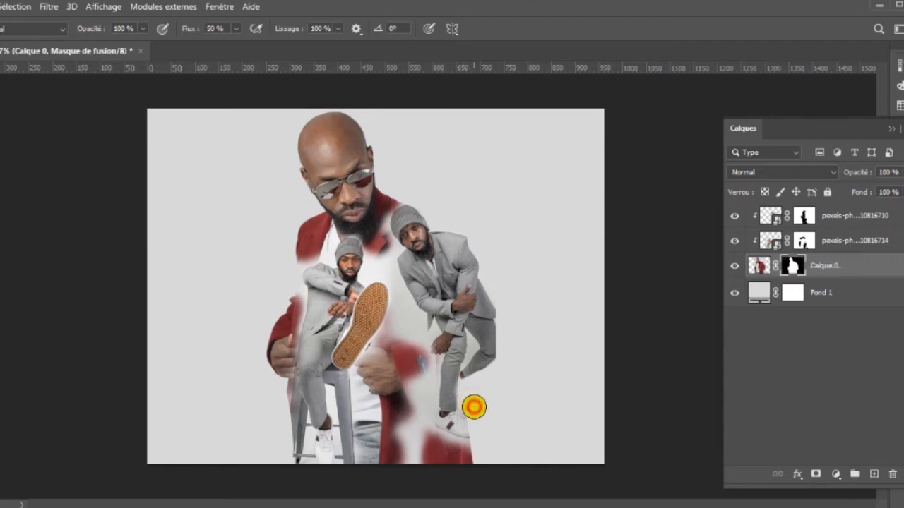
{"action": "left_click", "coordinate": [474, 409]}
{"action": "left_click", "coordinate": [471, 396]}
{"action": "left_click", "coordinate": [471, 393]}
{"action": "left_click", "coordinate": [471, 393]}
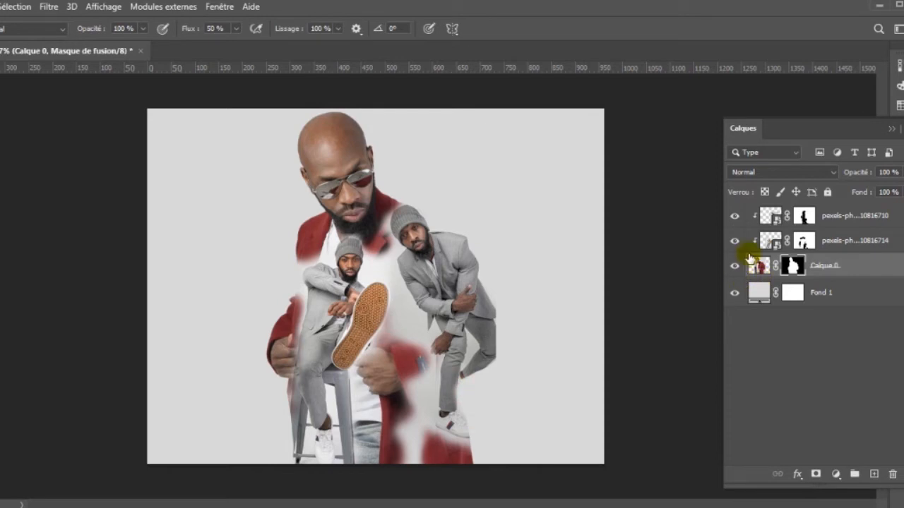
Refine the pexels-photo-10816714 mask with brush dabs over the hand and the coat edge below it.
{"action": "left_click", "coordinate": [803, 240]}
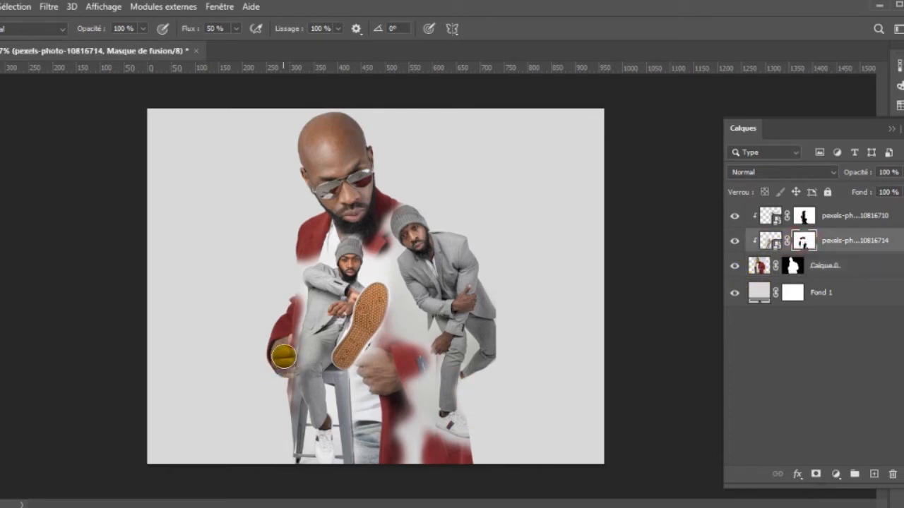
{"action": "left_click", "coordinate": [284, 357]}
{"action": "left_click", "coordinate": [280, 390]}
{"action": "left_click", "coordinate": [280, 395]}
{"action": "left_click", "coordinate": [280, 399]}
{"action": "left_click", "coordinate": [276, 374]}
{"action": "left_click", "coordinate": [280, 365]}
{"action": "left_click", "coordinate": [283, 358]}
{"action": "left_click", "coordinate": [283, 347]}
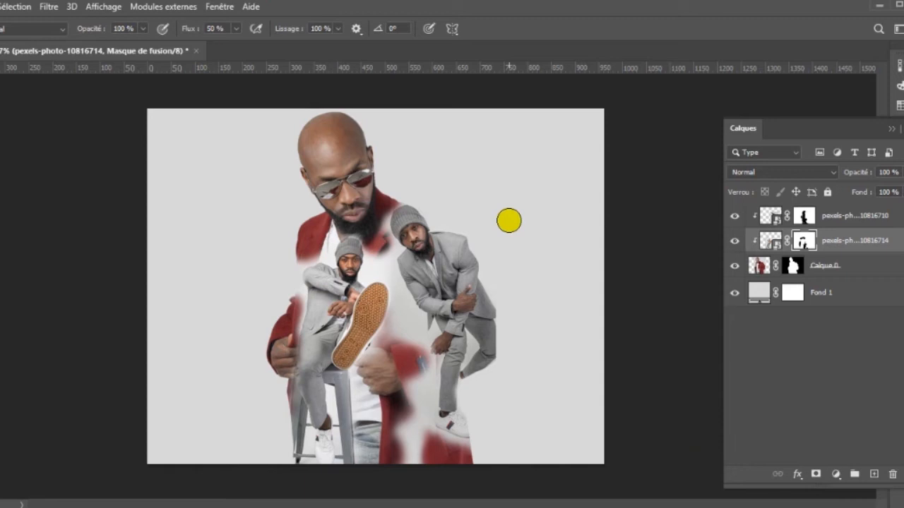
{"action": "left_click", "coordinate": [280, 343]}
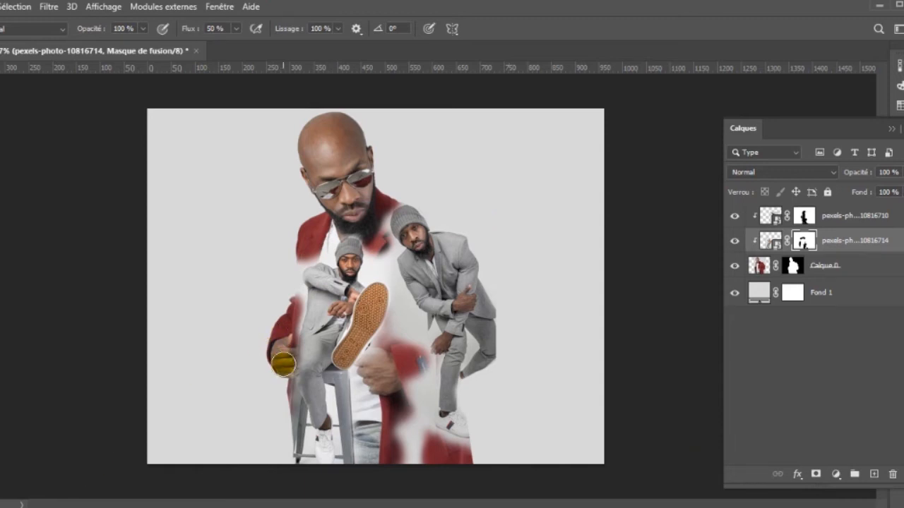
Duplicate Calque 0, hide the original layer and desaturate the copy.
{"action": "left_click", "coordinate": [868, 269]}
{"action": "key", "text": "ctrl+j"}
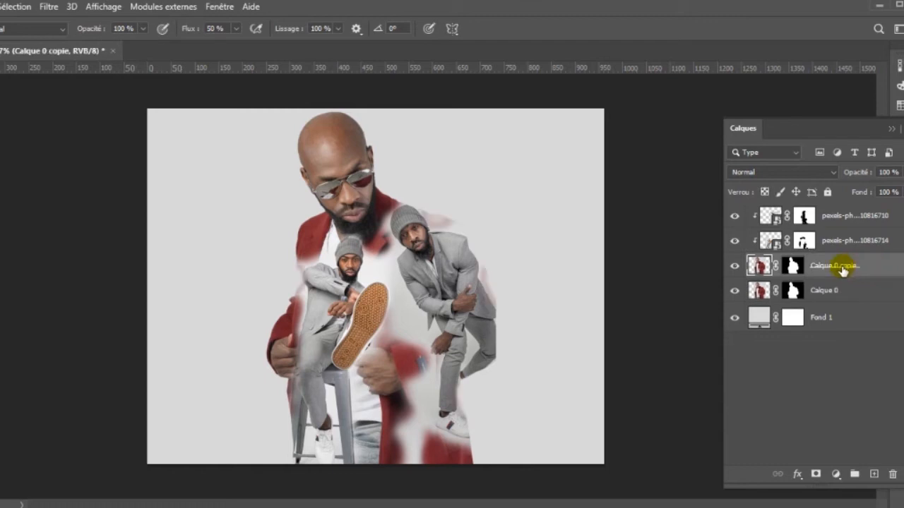
{"action": "left_click", "coordinate": [736, 291]}
{"action": "left_click", "coordinate": [757, 267]}
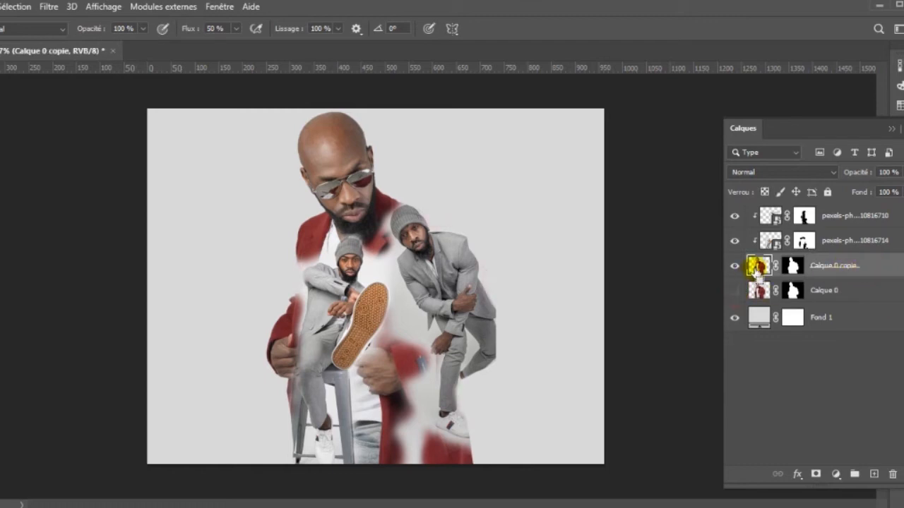
{"action": "key", "text": "shift+ctrl+u"}
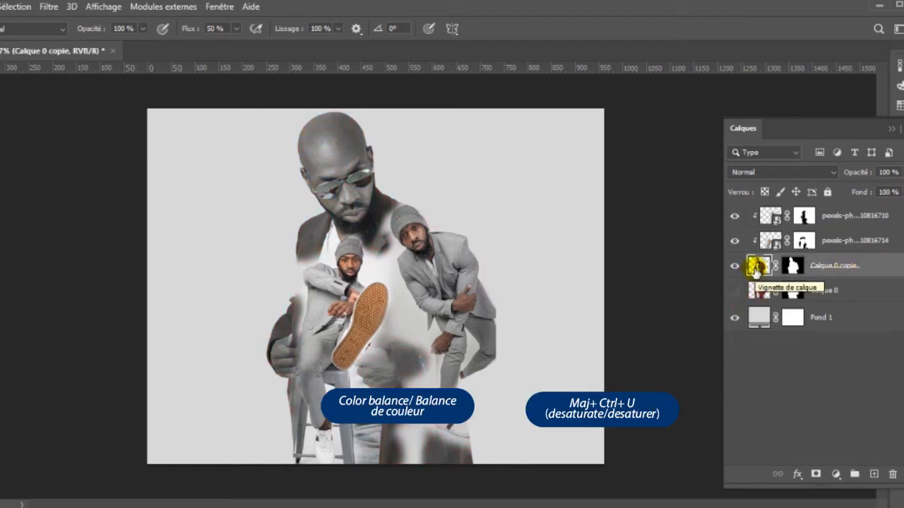
Add a Color Balance adjustment layer above pexels-photo-10816710 and set the midtones' Cyan–Red value to +64.
{"action": "left_click", "coordinate": [847, 216]}
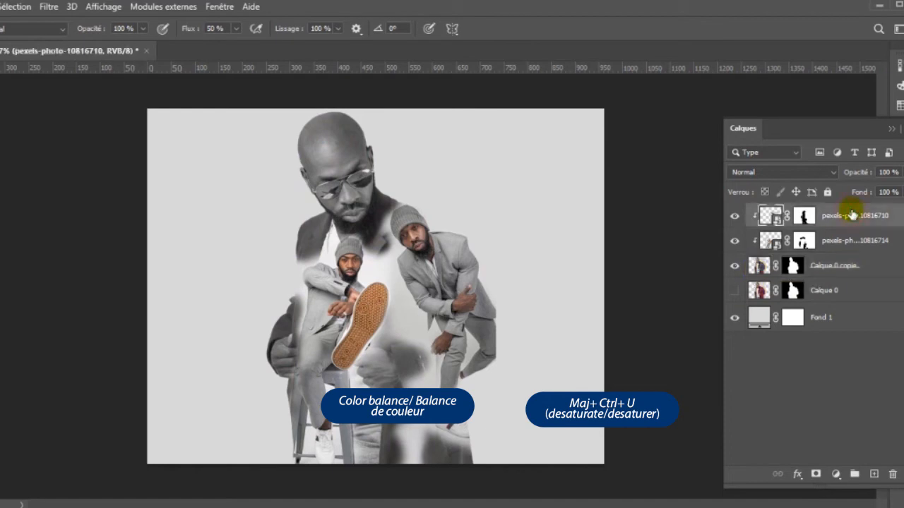
{"action": "left_click", "coordinate": [835, 474]}
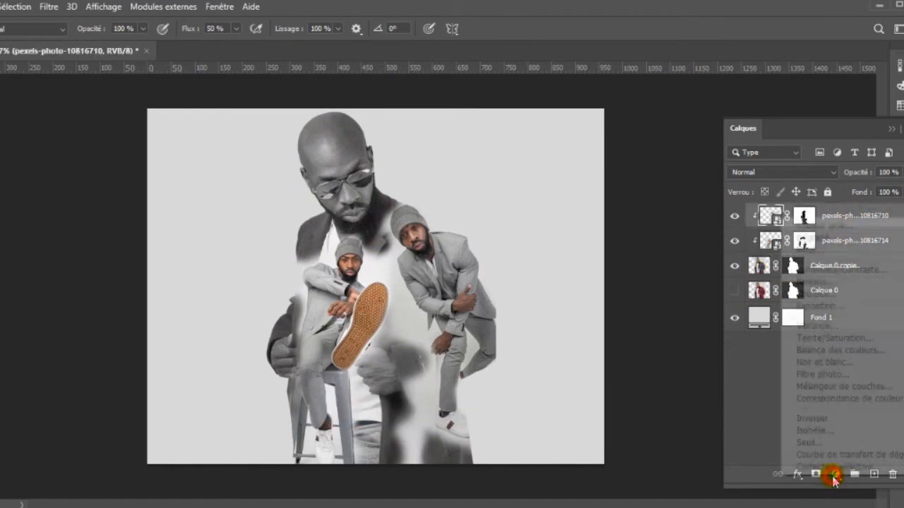
{"action": "left_click", "coordinate": [824, 351]}
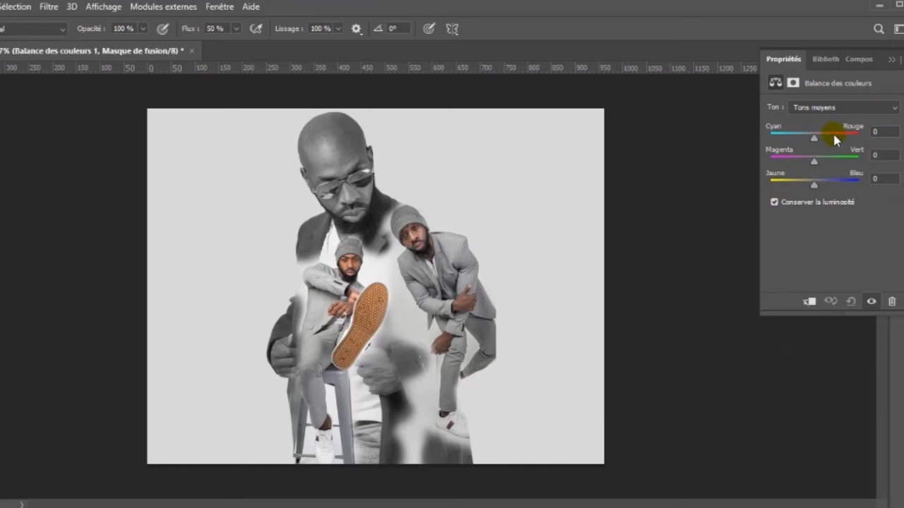
{"action": "mouse_move", "coordinate": [816, 141]}
{"action": "left_mouse_down"}
{"action": "mouse_move", "coordinate": [779, 139]}
{"action": "mouse_move", "coordinate": [824, 141]}
{"action": "left_mouse_up"}
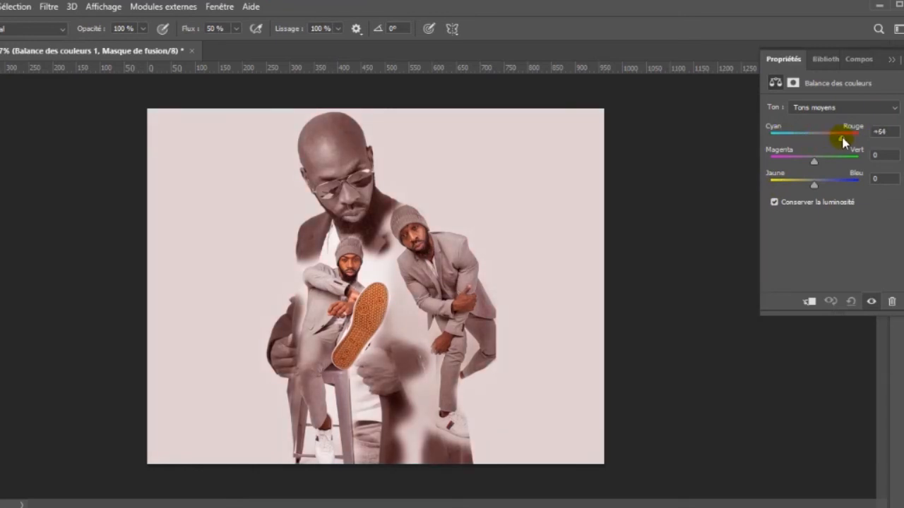
Add a Color Lookup adjustment layer above Balance des couleurs 1 and load the FallColors.look 3D LUT.
{"action": "key", "text": "F7"}
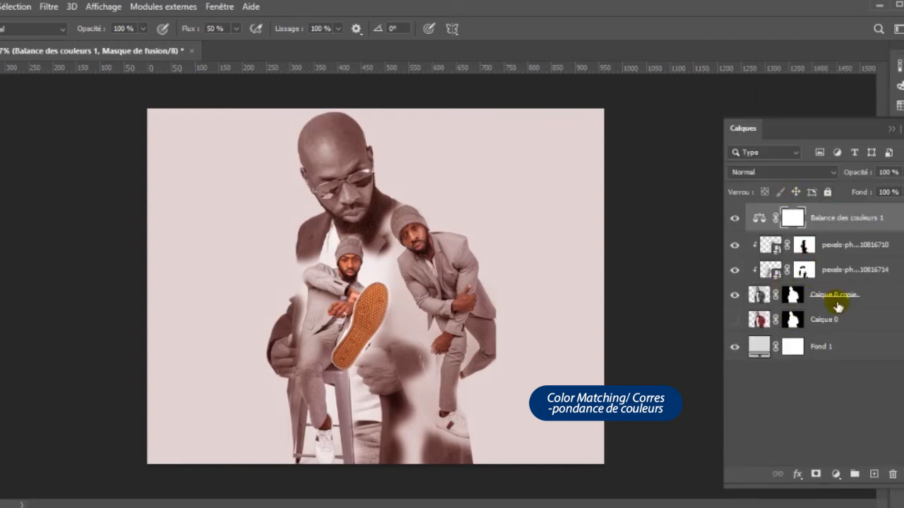
{"action": "left_click", "coordinate": [835, 475]}
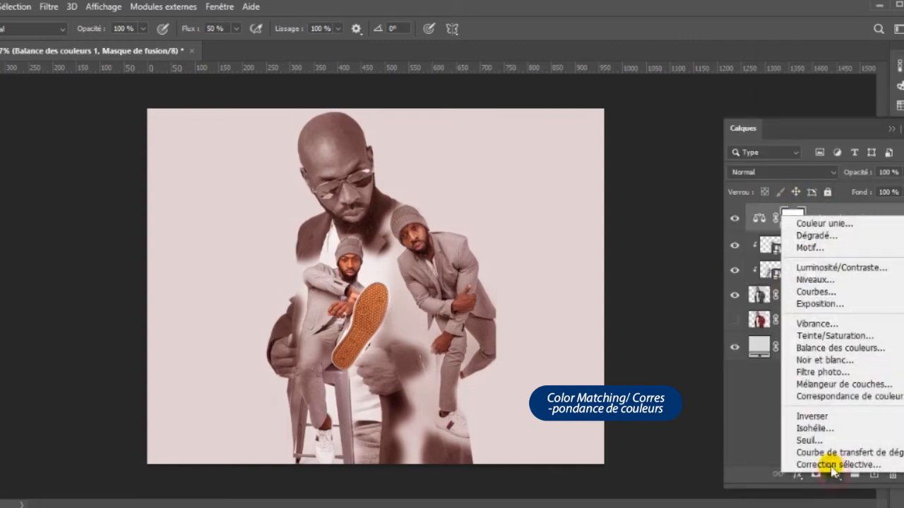
{"action": "left_click", "coordinate": [849, 398]}
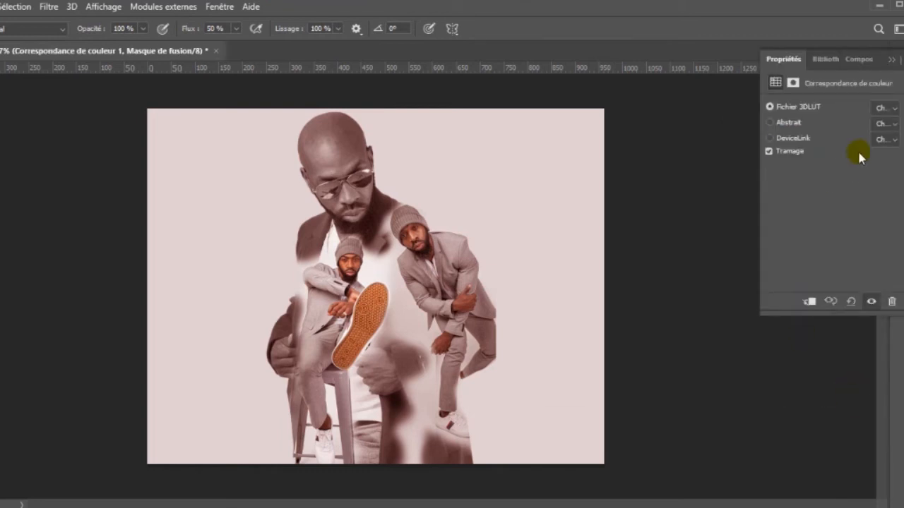
{"action": "left_click", "coordinate": [893, 112]}
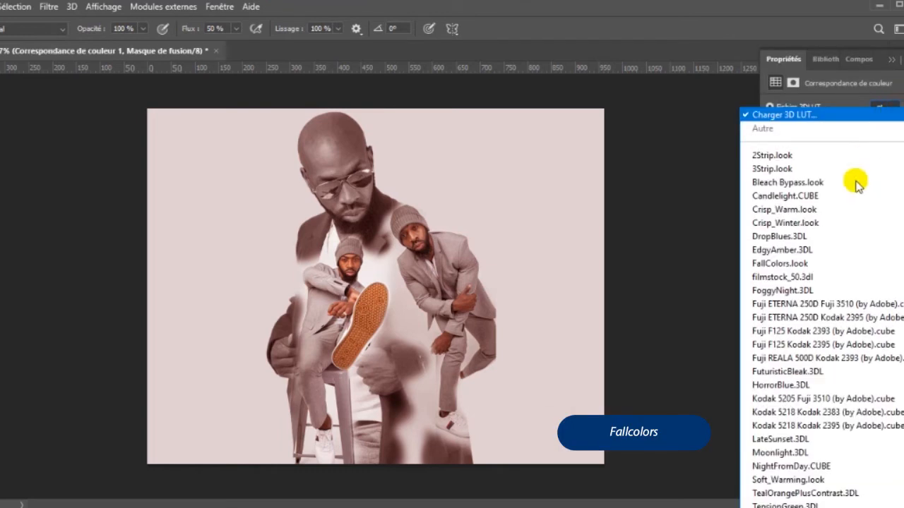
{"action": "left_click", "coordinate": [809, 264]}
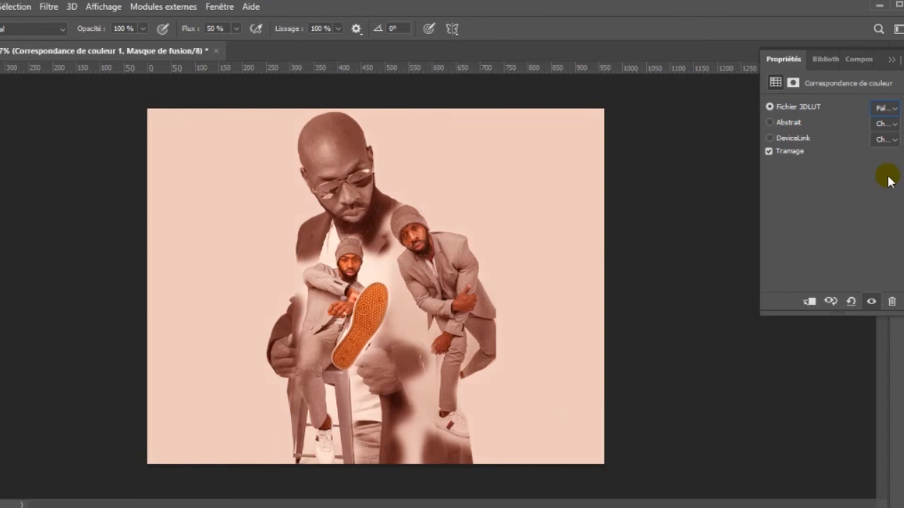
{"action": "key", "text": "F7"}
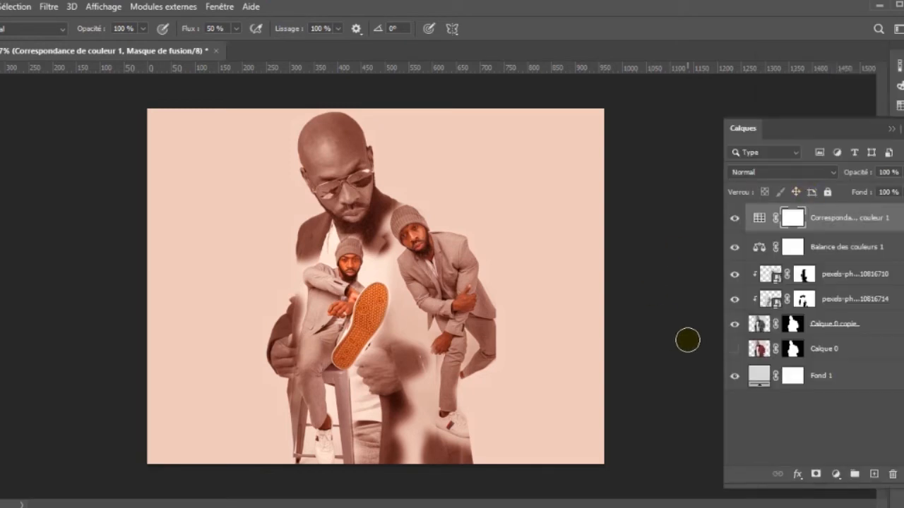
Select the hidden original layer Calque 0 and make it visible again.
{"action": "left_click", "coordinate": [793, 323]}
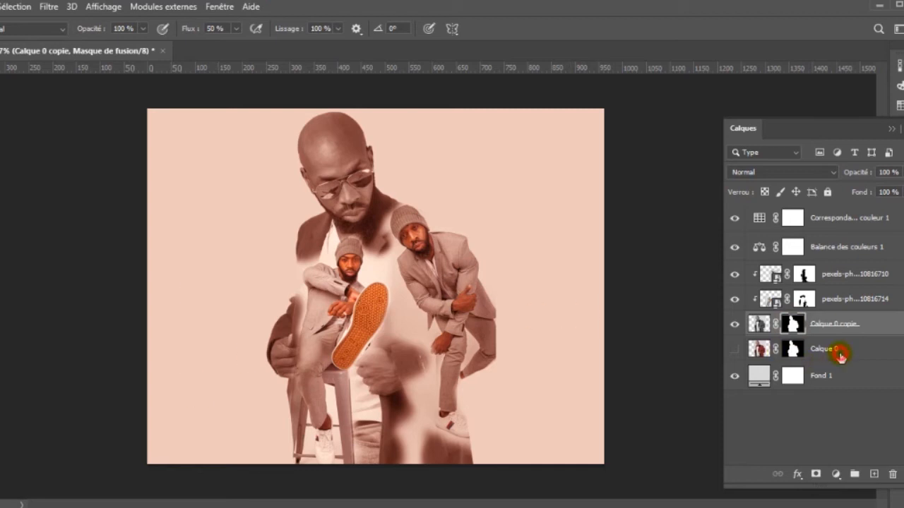
{"action": "left_click", "coordinate": [840, 353]}
{"action": "left_click", "coordinate": [735, 349]}
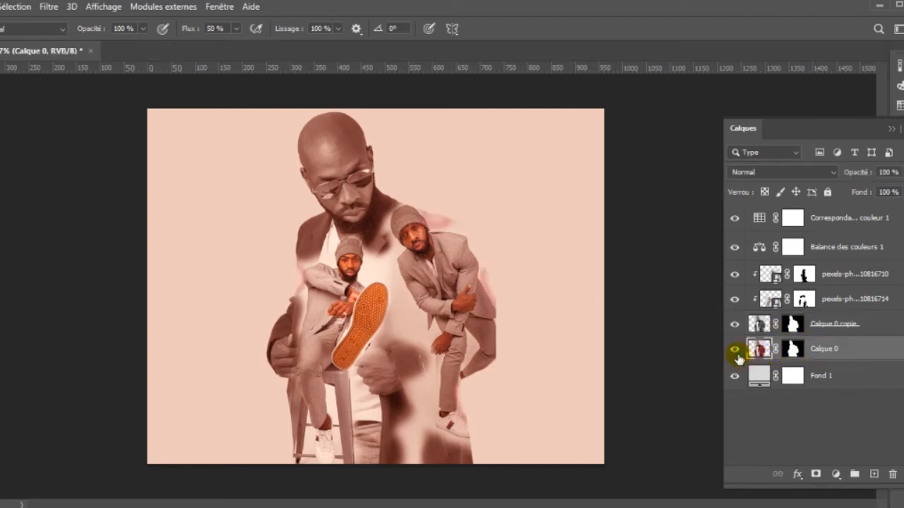
{"action": "key", "text": "ctrl+t"}
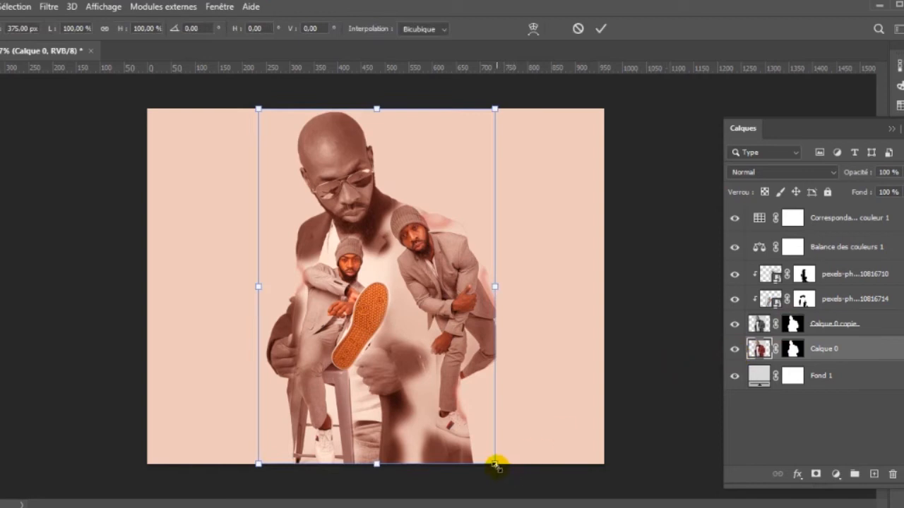
Scale all layers from Calque 0 copie up to the Color Lookup layer to 95.37% and nudge them down to the canvas's bottom edge.
{"action": "left_click", "coordinate": [850, 325]}
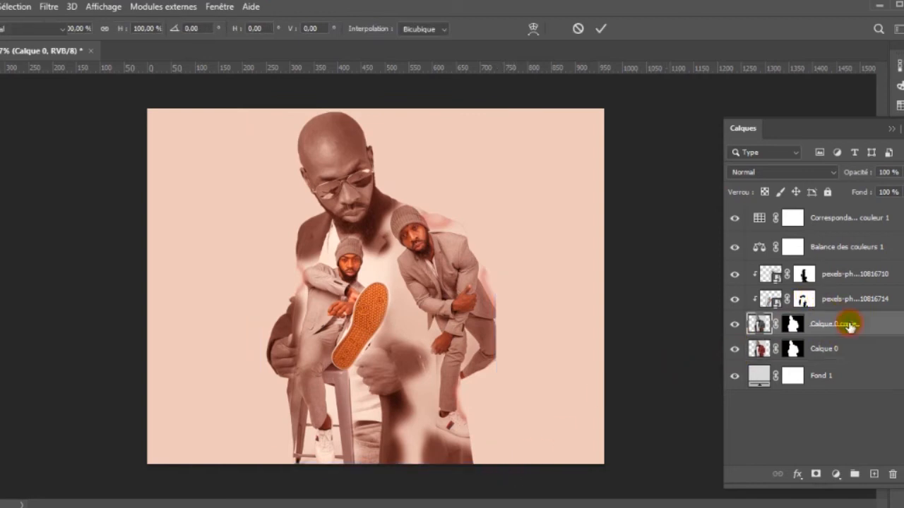
{"action": "left_click", "coordinate": [848, 223], "text": "shift"}
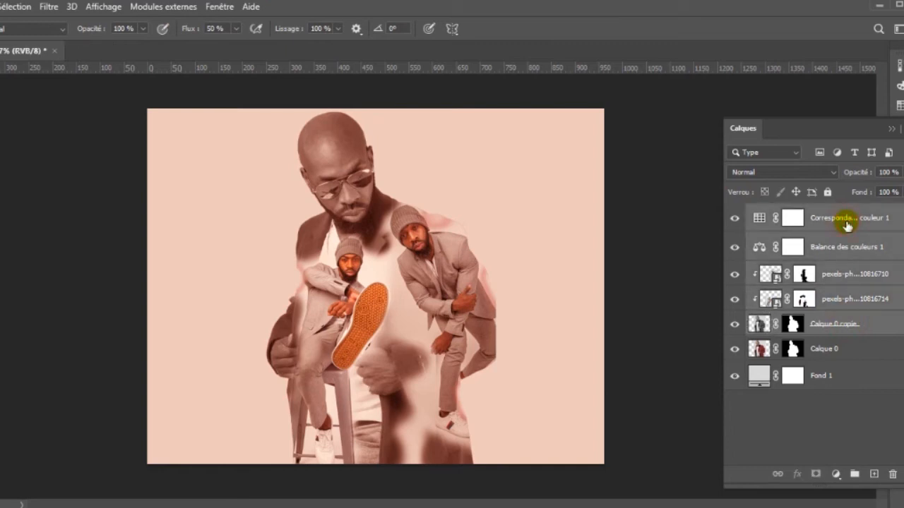
{"action": "key", "text": "ctrl+t"}
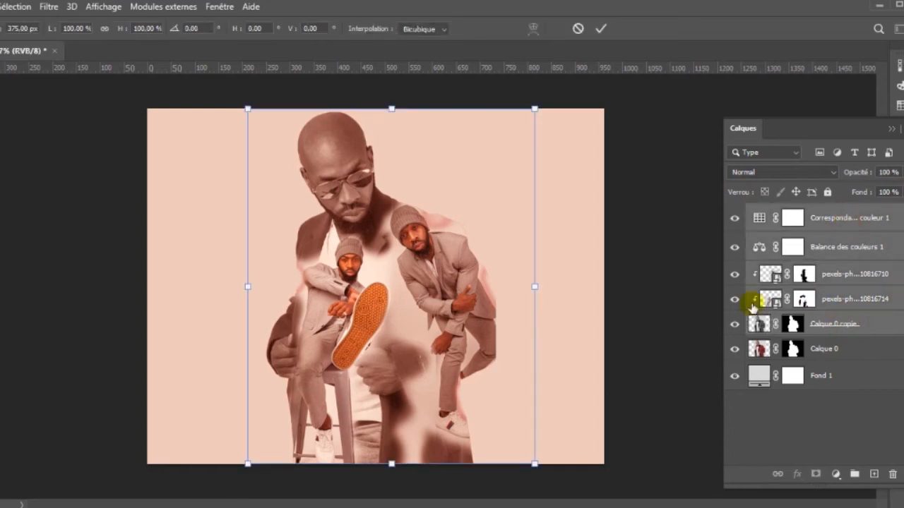
{"action": "left_click_drag", "start_coordinate": [535, 464], "coordinate": [519, 462]}
{"action": "key", "text": "Down"}
{"action": "key", "text": "Down"}
{"action": "key", "text": "Down"}
{"action": "key", "text": "Down"}
{"action": "key", "text": "Down"}
{"action": "key", "text": "Down"}
{"action": "key", "text": "Down"}
{"action": "key", "text": "Down"}
{"action": "key", "text": "Down"}
{"action": "key", "text": "Down"}
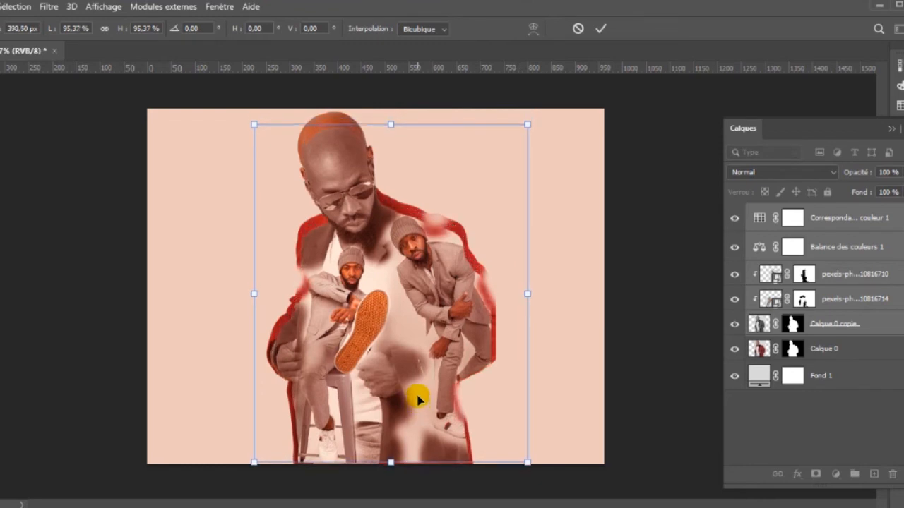
{"action": "key", "text": "Down"}
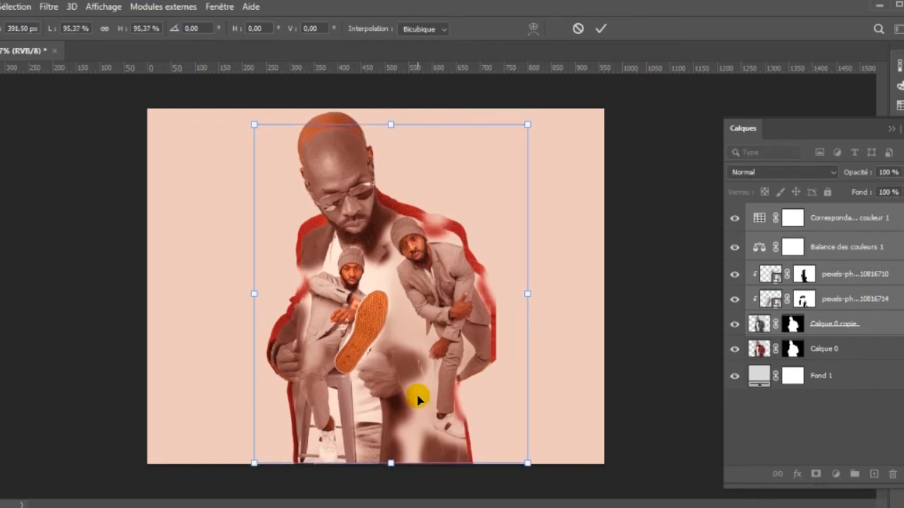
{"action": "left_click", "coordinate": [601, 30]}
Select the layer mask of Calque 0 and set the layer's blend mode to Dissolve (Fondu).
{"action": "key", "text": "b"}
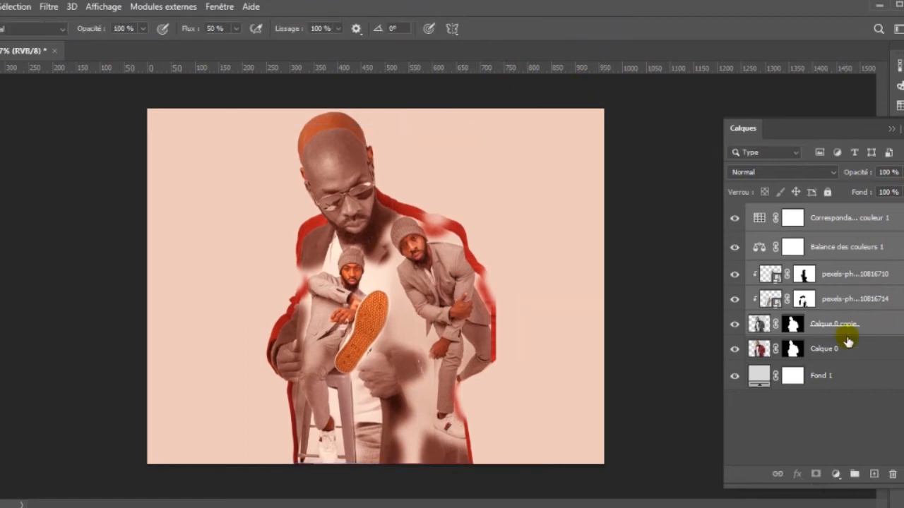
{"action": "left_click", "coordinate": [831, 351]}
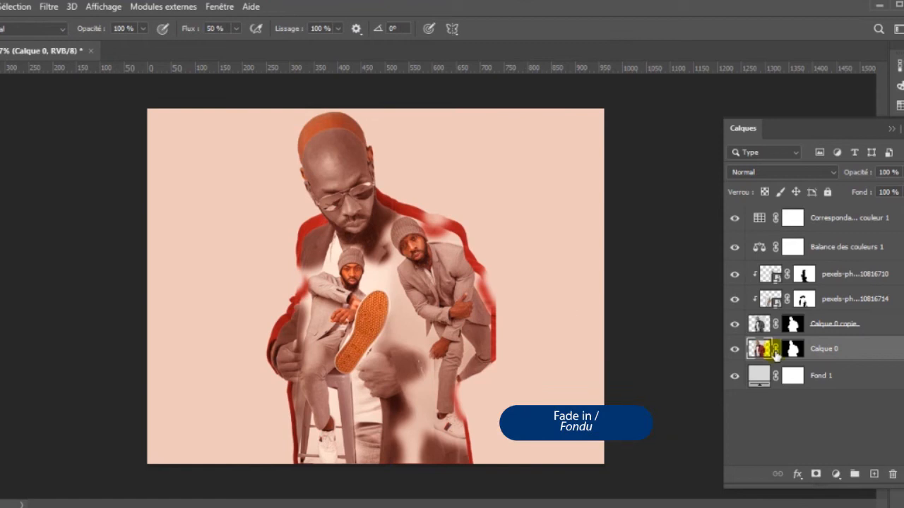
{"action": "left_click", "coordinate": [792, 349]}
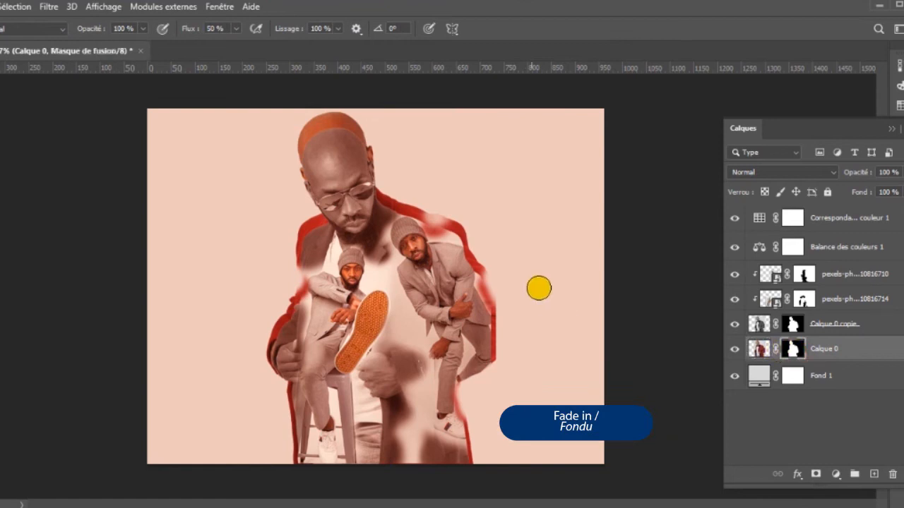
{"action": "left_click", "coordinate": [833, 176]}
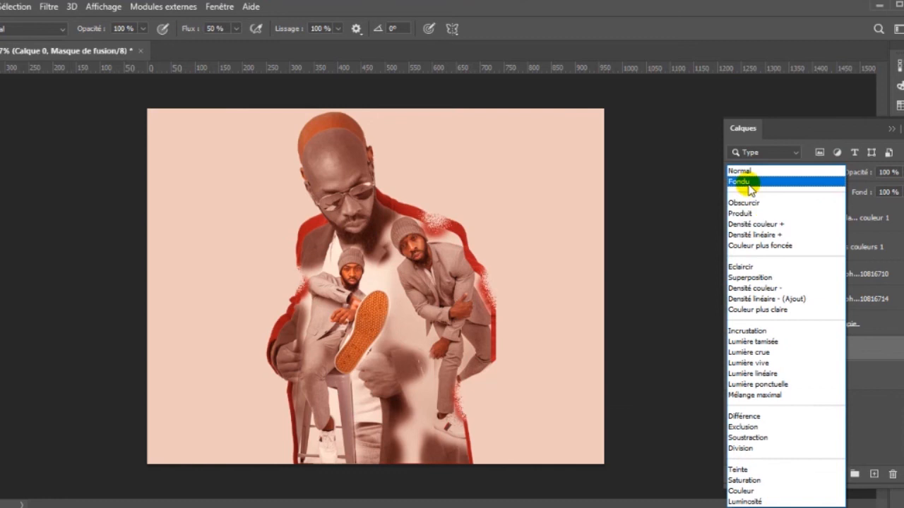
{"action": "left_click", "coordinate": [744, 185]}
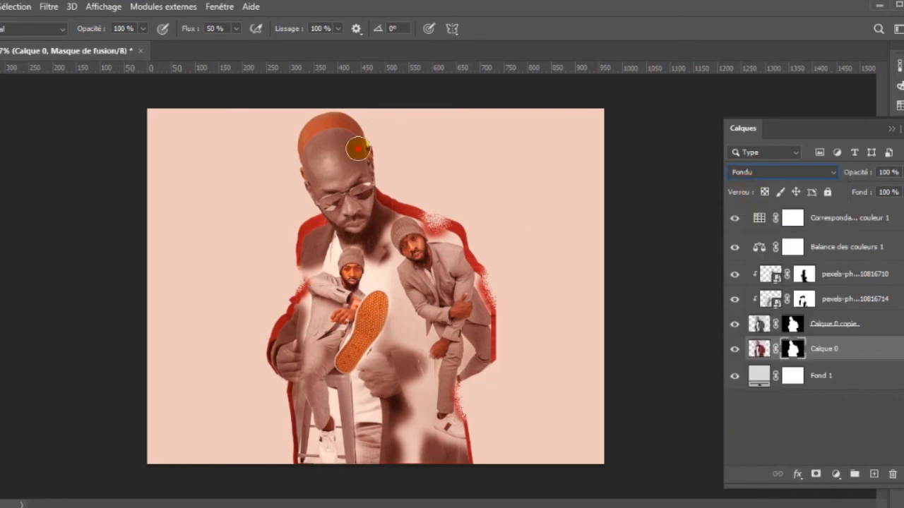
Brush on the Calque 0 mask around the large head to break its orange rim into speckles.
{"action": "left_click", "coordinate": [338, 126]}
{"action": "left_click", "coordinate": [317, 128]}
{"action": "left_click", "coordinate": [305, 141]}
{"action": "left_click", "coordinate": [303, 162]}
{"action": "left_click", "coordinate": [306, 141]}
{"action": "left_click", "coordinate": [313, 121]}
{"action": "left_click", "coordinate": [336, 114]}
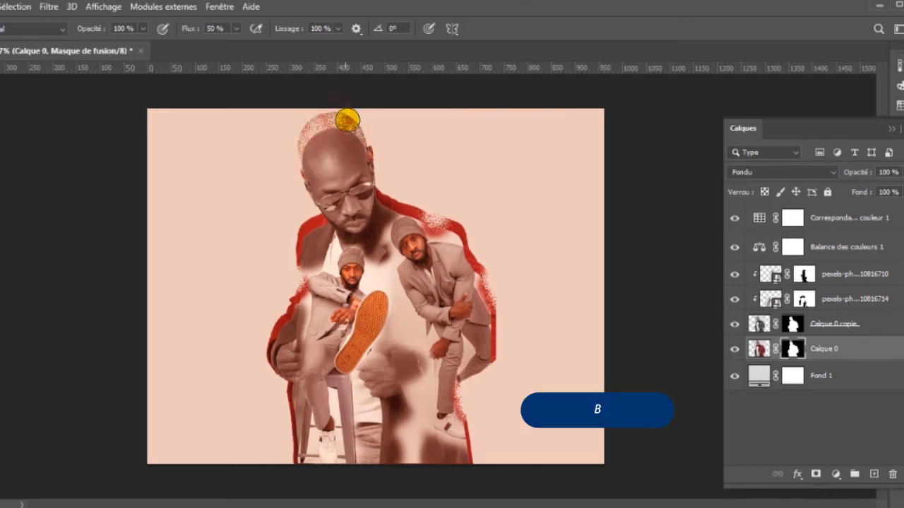
{"action": "left_click", "coordinate": [347, 133]}
{"action": "left_click", "coordinate": [342, 139]}
{"action": "left_click", "coordinate": [324, 127]}
{"action": "left_click", "coordinate": [361, 151]}
{"action": "left_click", "coordinate": [369, 180]}
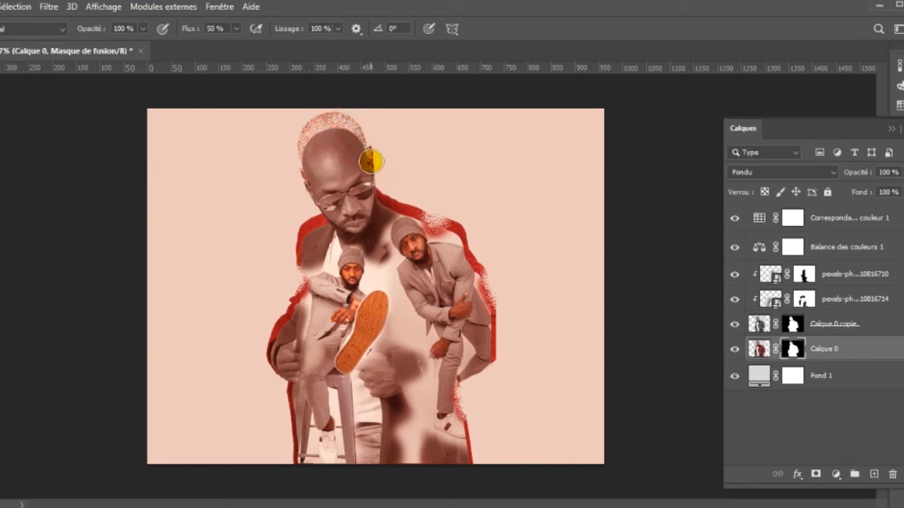
On the Calque 0 mask, brush along the neck, shoulders and both sides of the body to speckle the red outline.
{"action": "left_click", "coordinate": [301, 177]}
{"action": "left_click", "coordinate": [374, 188]}
{"action": "left_click", "coordinate": [299, 226]}
{"action": "left_click", "coordinate": [295, 238]}
{"action": "left_click", "coordinate": [306, 216]}
{"action": "mouse_move", "coordinate": [293, 283]}
{"action": "left_mouse_down"}
{"action": "mouse_move", "coordinate": [270, 354]}
{"action": "mouse_move", "coordinate": [281, 375]}
{"action": "mouse_move", "coordinate": [273, 338]}
{"action": "mouse_move", "coordinate": [294, 388]}
{"action": "mouse_move", "coordinate": [295, 467]}
{"action": "left_mouse_up"}
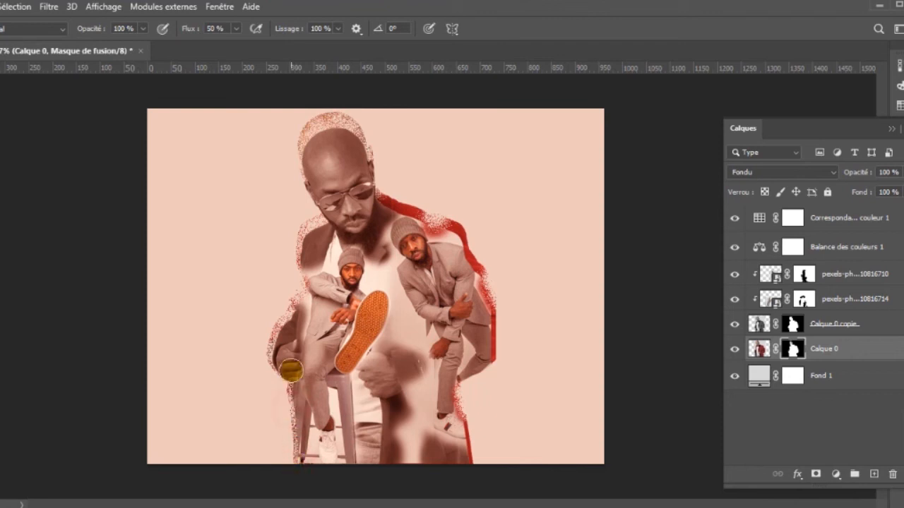
{"action": "mouse_move", "coordinate": [470, 456]}
{"action": "left_mouse_down"}
{"action": "mouse_move", "coordinate": [463, 423]}
{"action": "mouse_move", "coordinate": [500, 363]}
{"action": "mouse_move", "coordinate": [475, 265]}
{"action": "mouse_move", "coordinate": [447, 227]}
{"action": "mouse_move", "coordinate": [469, 241]}
{"action": "mouse_move", "coordinate": [477, 272]}
{"action": "mouse_move", "coordinate": [384, 200]}
{"action": "mouse_move", "coordinate": [438, 244]}
{"action": "mouse_move", "coordinate": [464, 465]}
{"action": "left_mouse_up"}
Apply a Gradient Overlay layer style to Calque 0.
{"action": "left_click", "coordinate": [851, 351]}
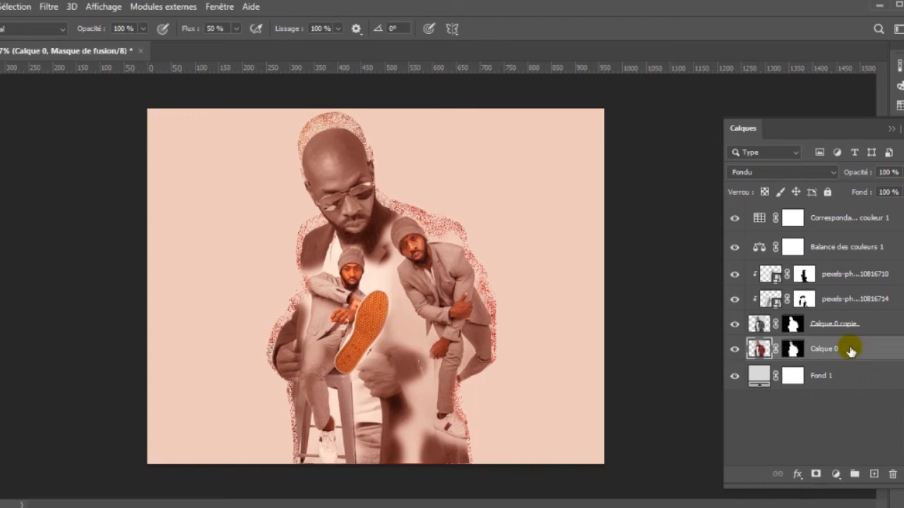
{"action": "double_click", "coordinate": [851, 351]}
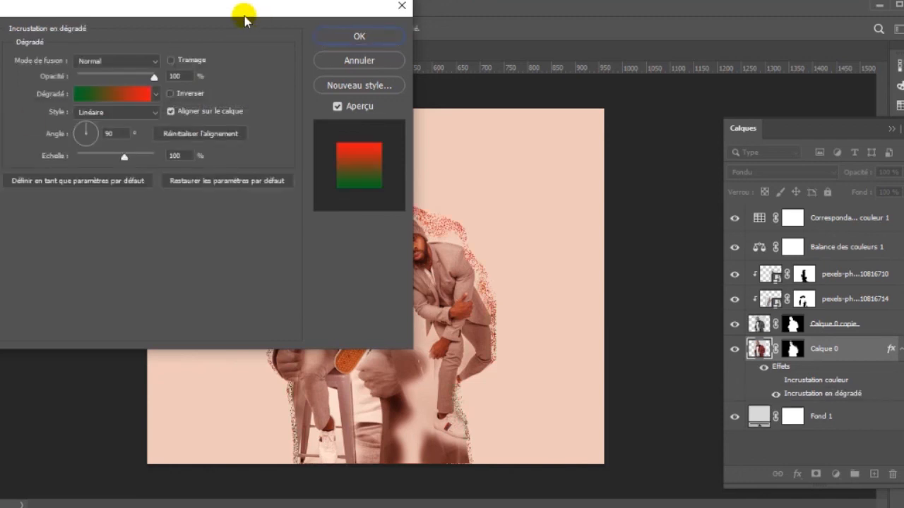
{"action": "left_click_drag", "start_coordinate": [252, 12], "coordinate": [394, 128]}
{"action": "left_click_drag", "start_coordinate": [807, 71], "coordinate": [686, 200]}
Change the overlay gradient's red end stop to orange ee8f13 and apply the layer style.
{"action": "left_click", "coordinate": [572, 285]}
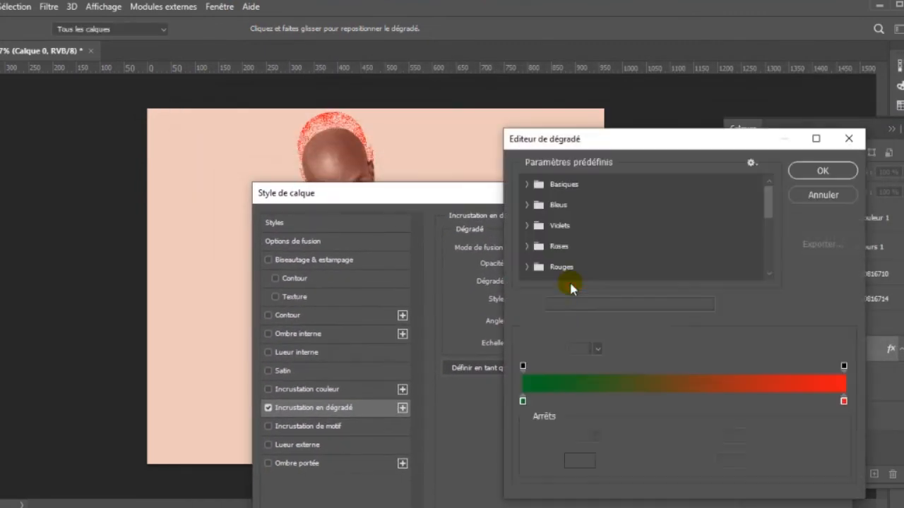
{"action": "left_click", "coordinate": [843, 402]}
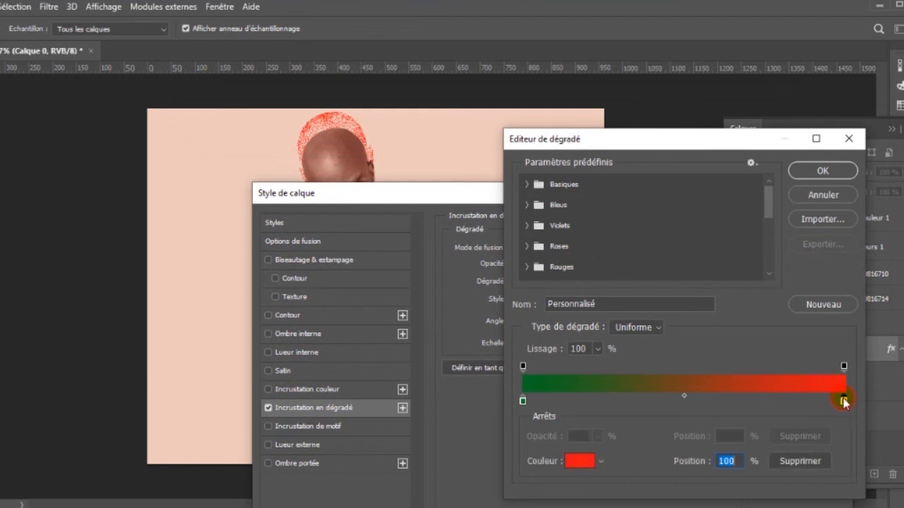
{"action": "left_click", "coordinate": [580, 466]}
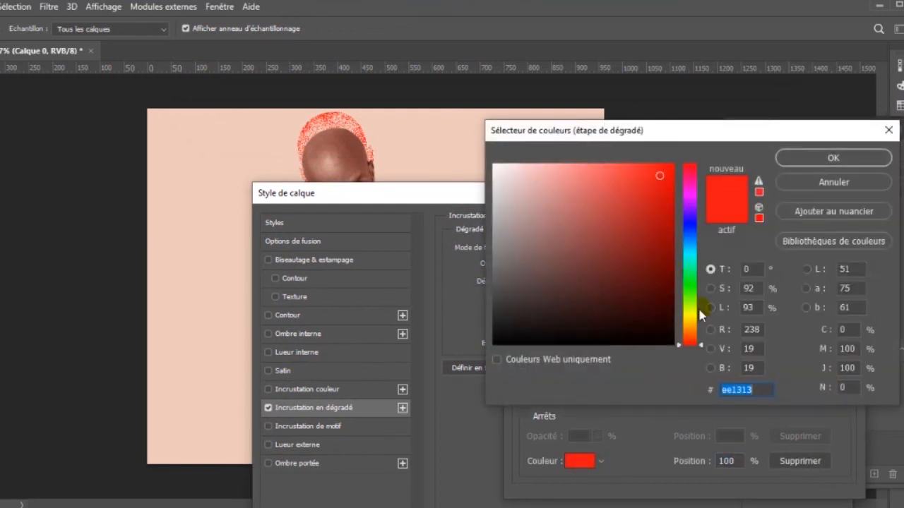
{"action": "left_click", "coordinate": [695, 329]}
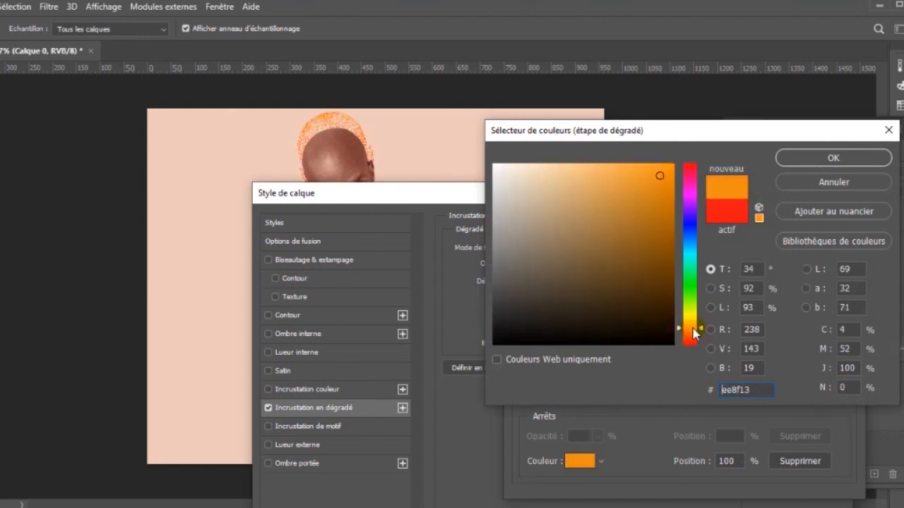
{"action": "left_click", "coordinate": [806, 159]}
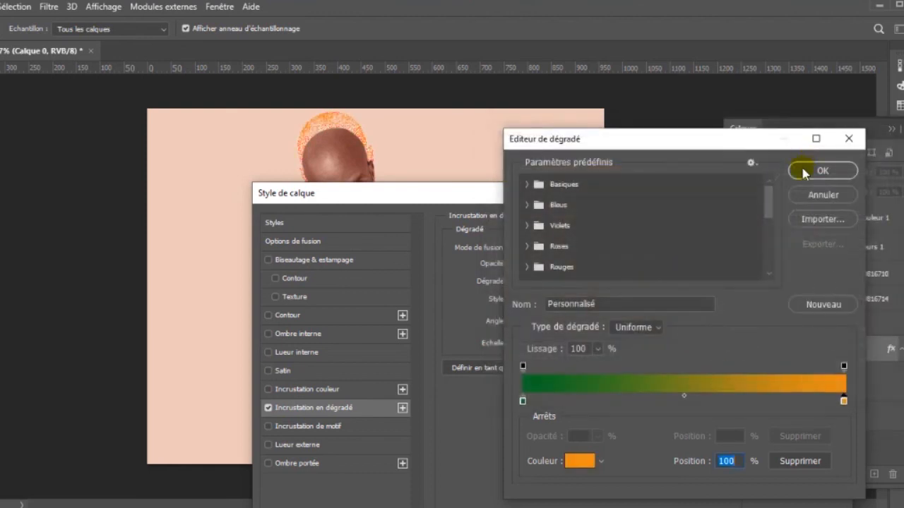
{"action": "left_click", "coordinate": [838, 173]}
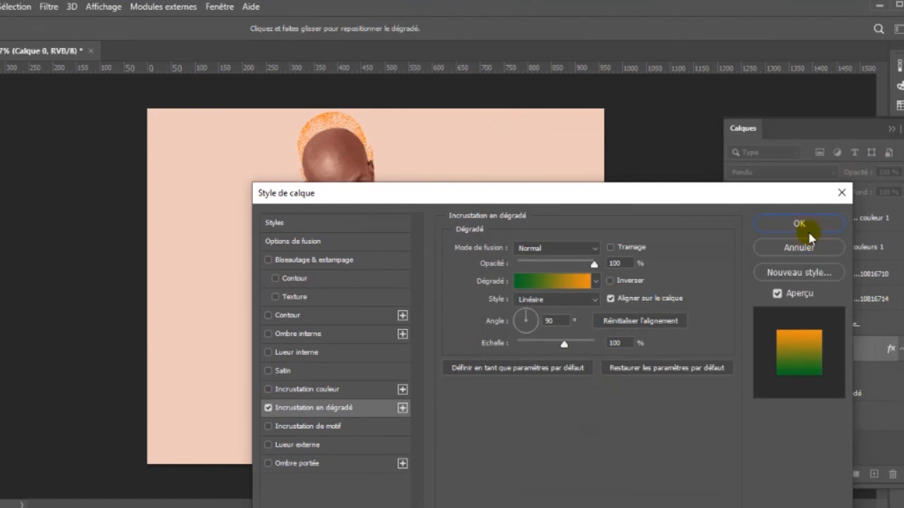
{"action": "left_click", "coordinate": [805, 225]}
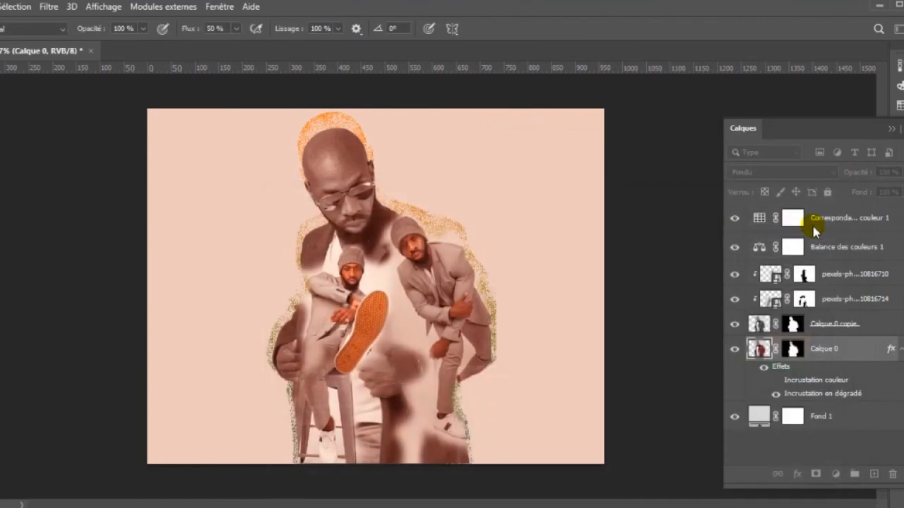